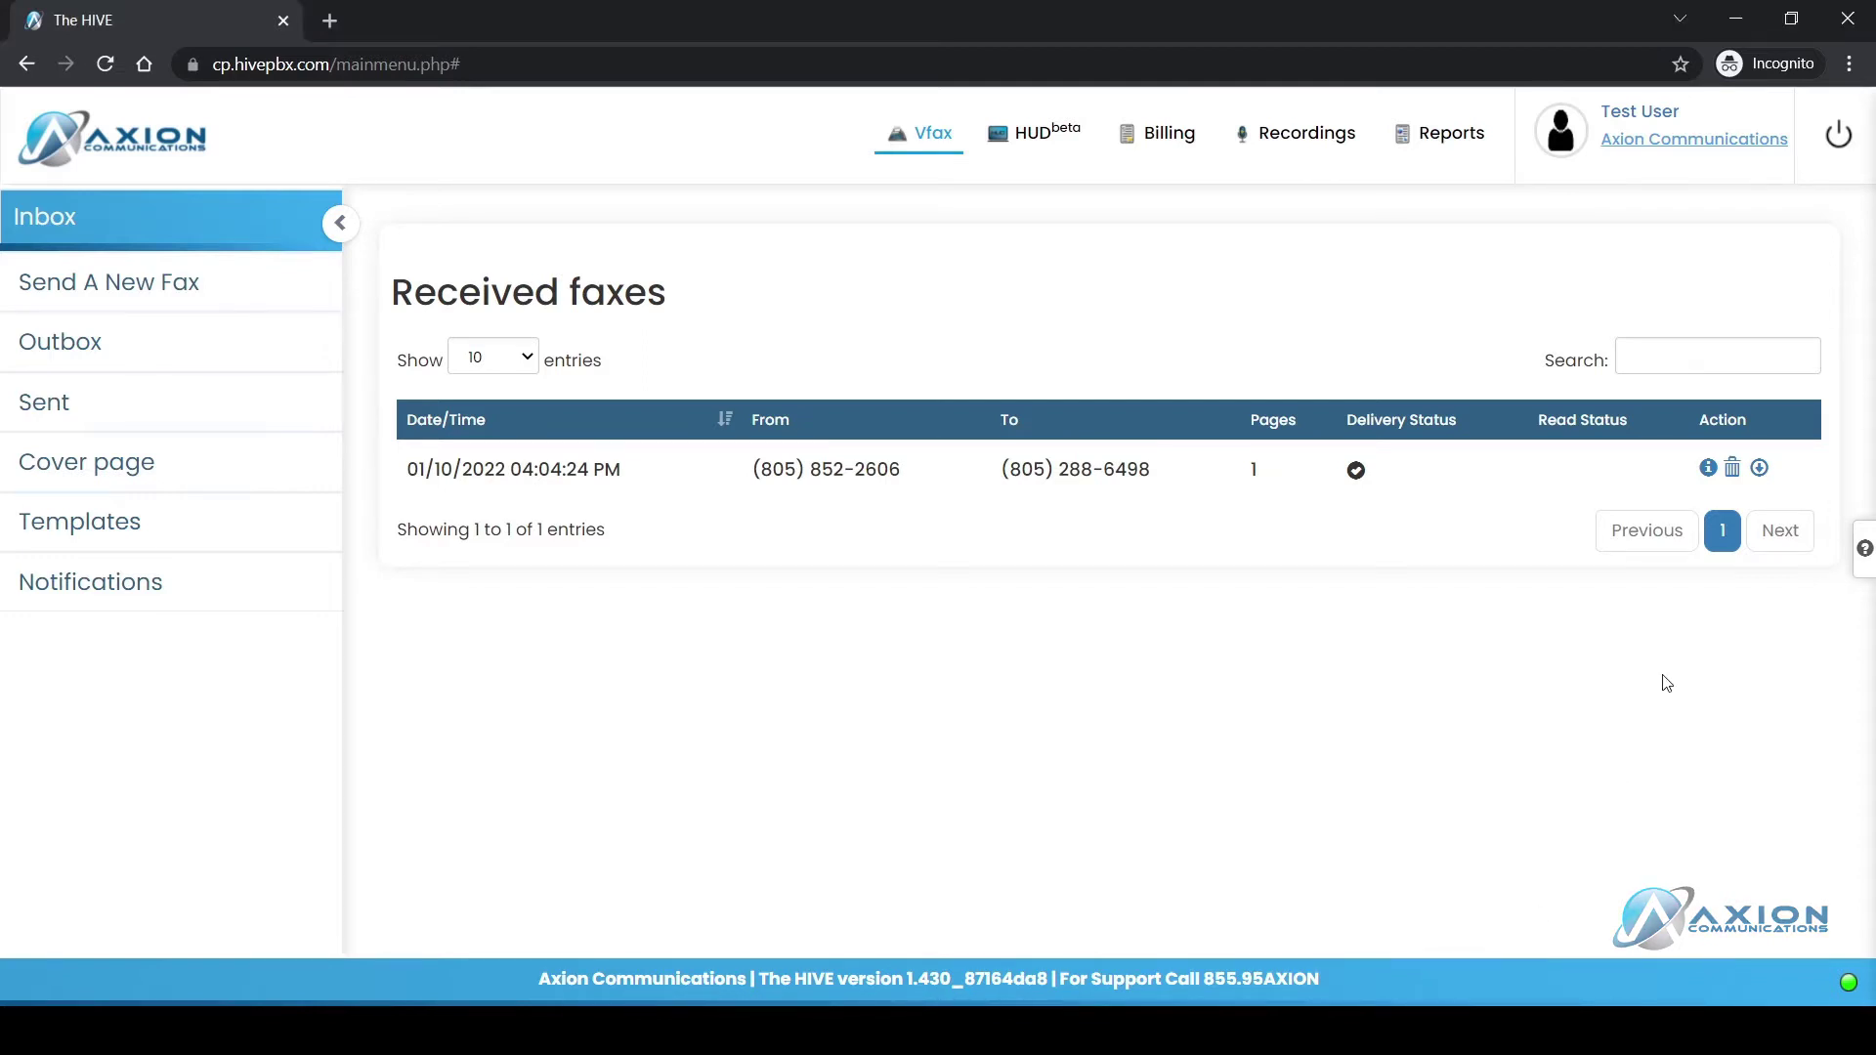
left_click(1708, 469)
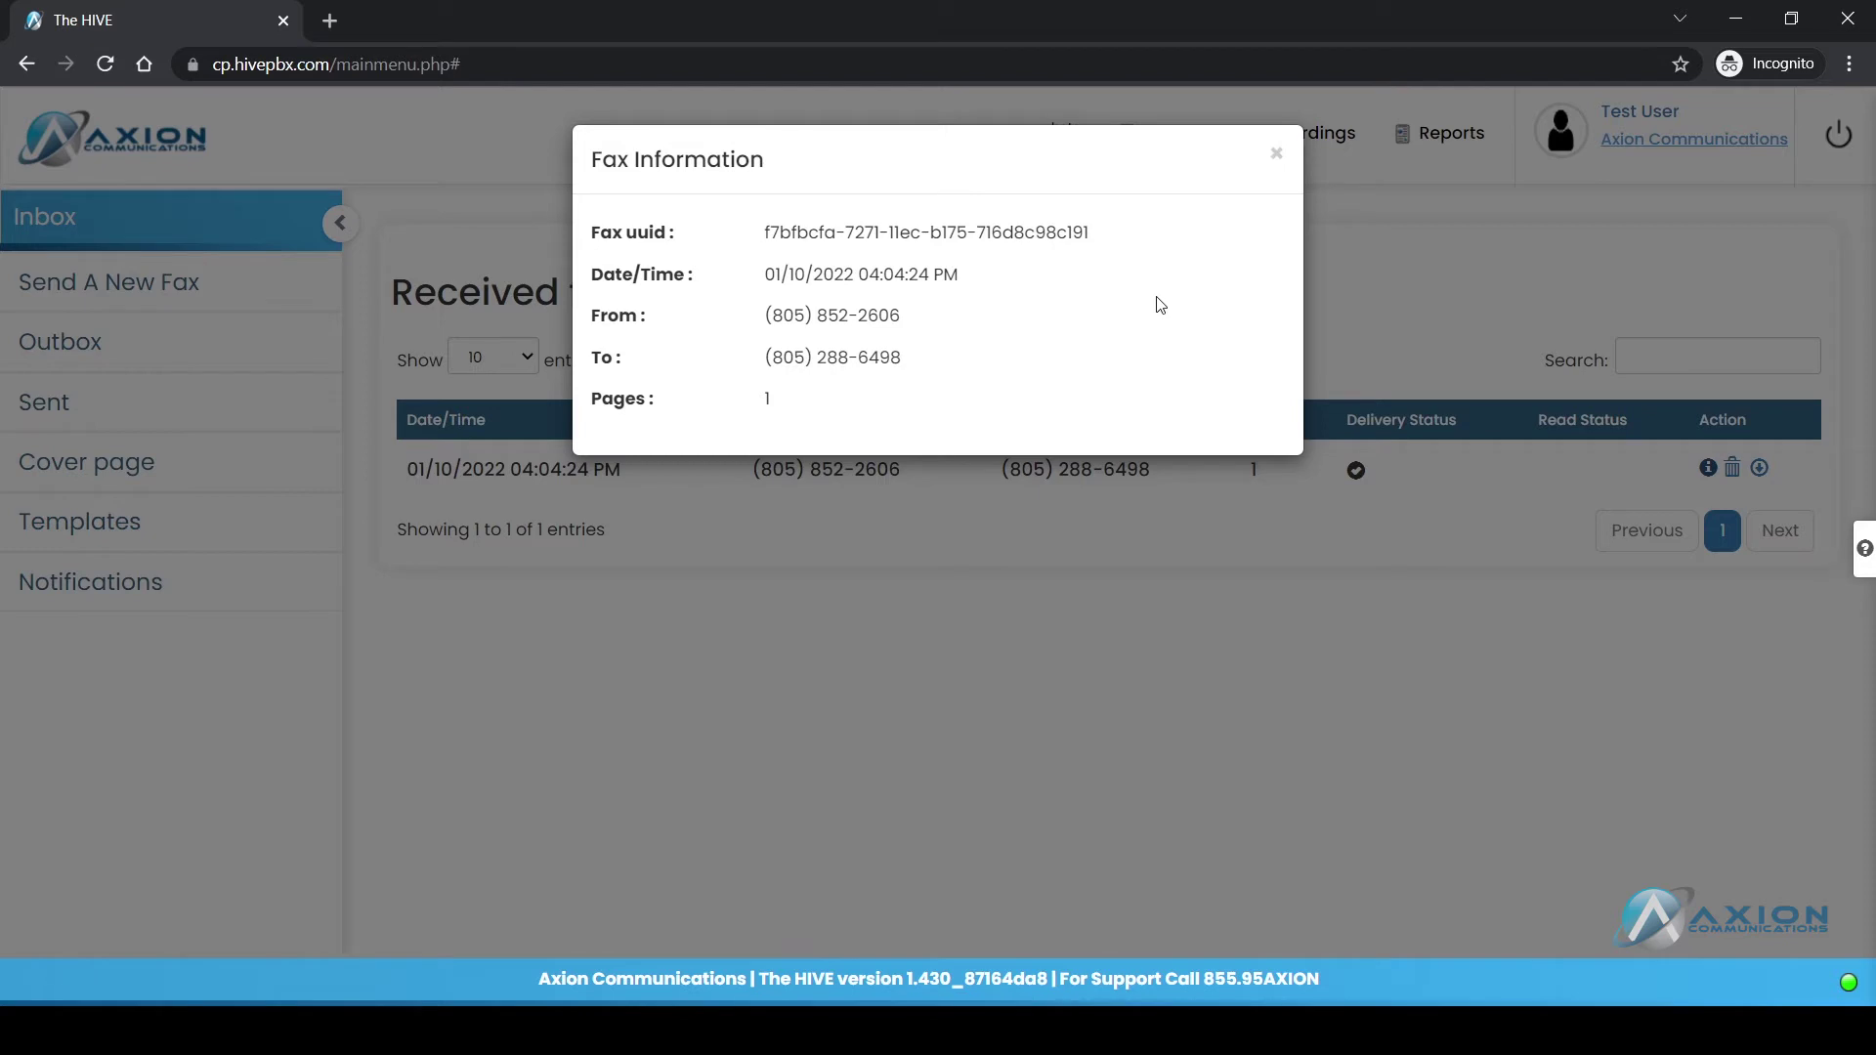
left_click(1276, 153)
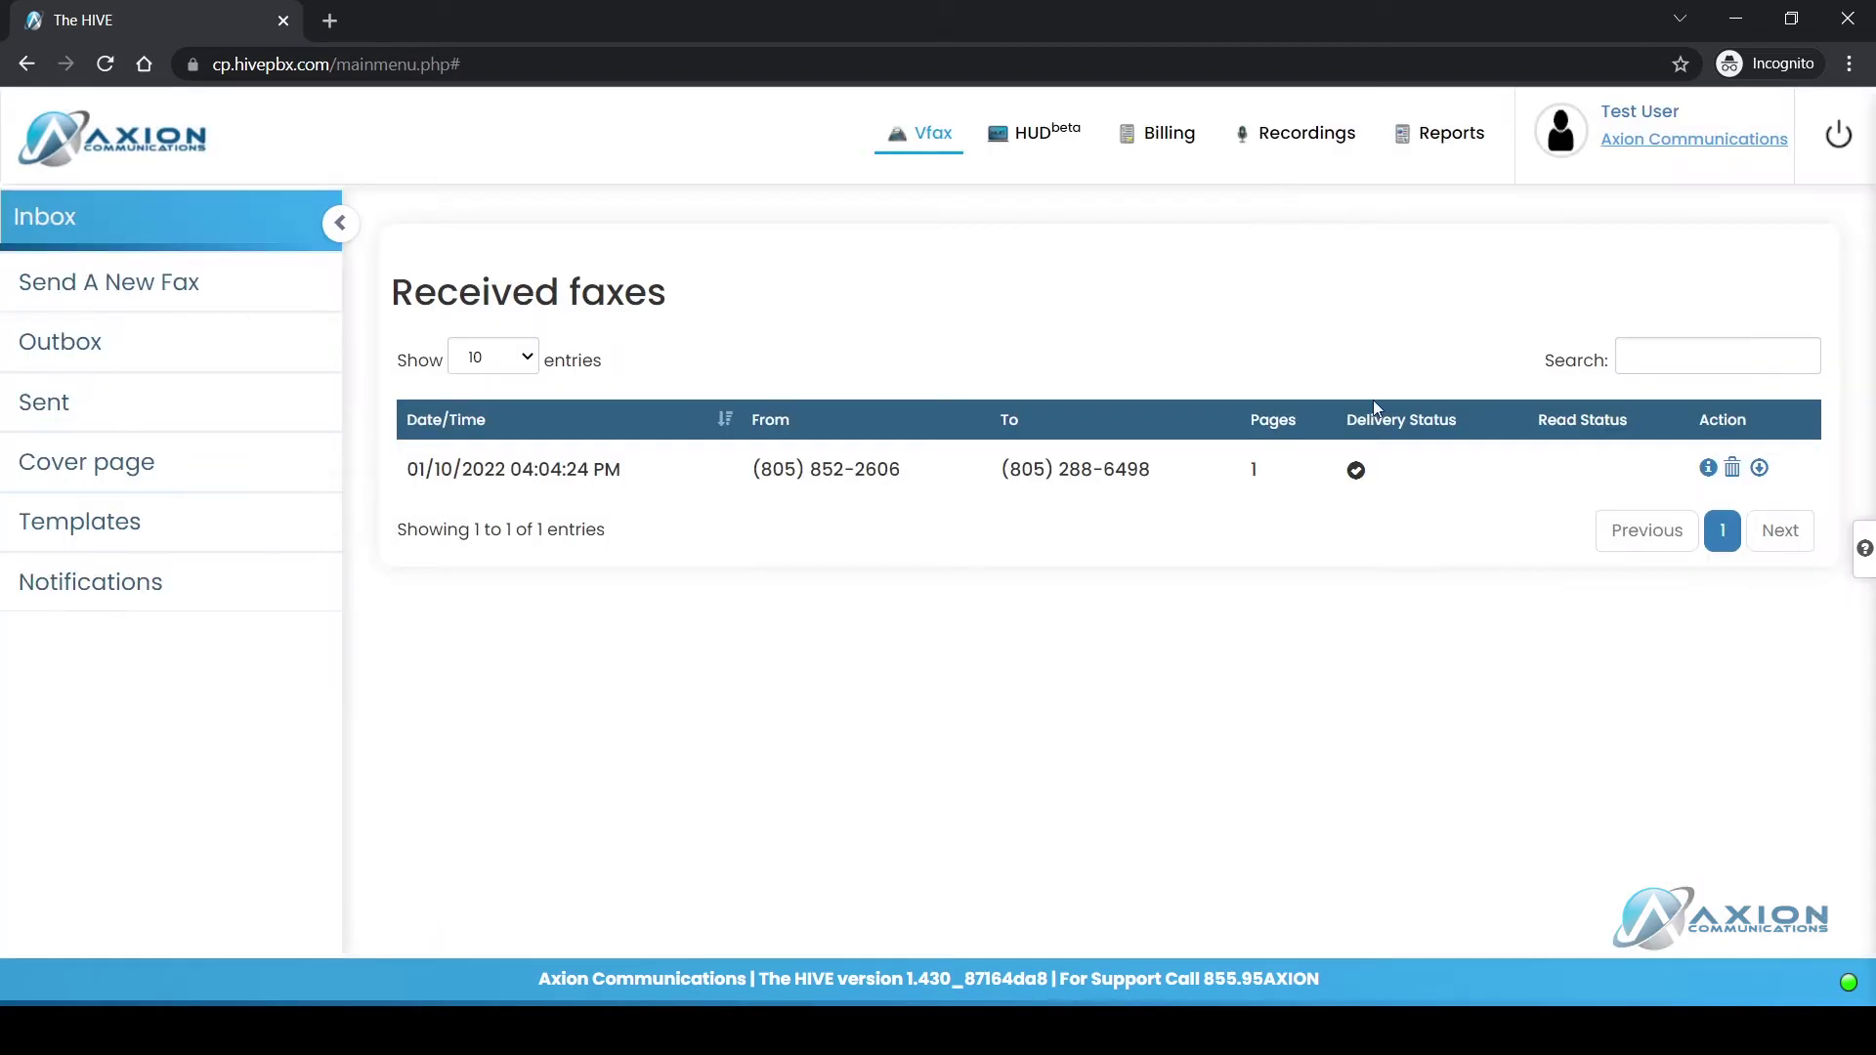
Step: Download the received fax, view its PDF reading 'Test TXT Document for faxing', then close it
left_click(1760, 469)
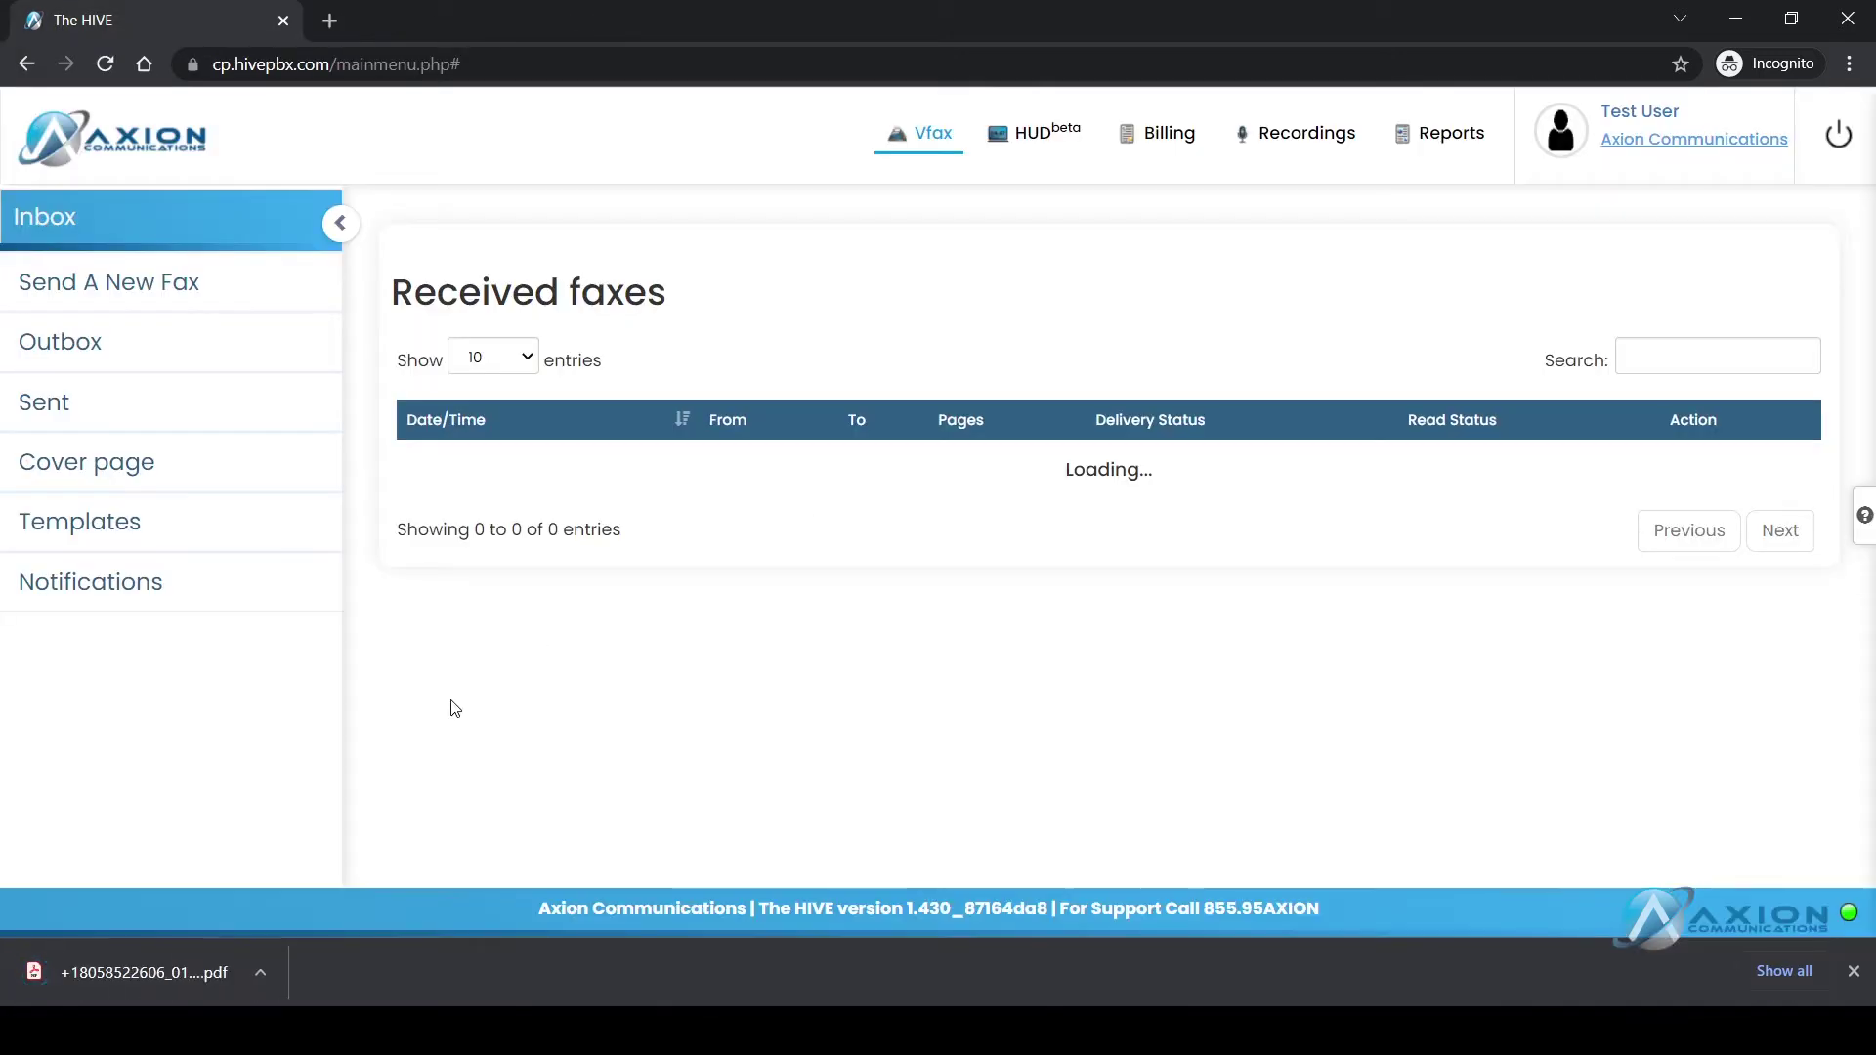
left_click(142, 971)
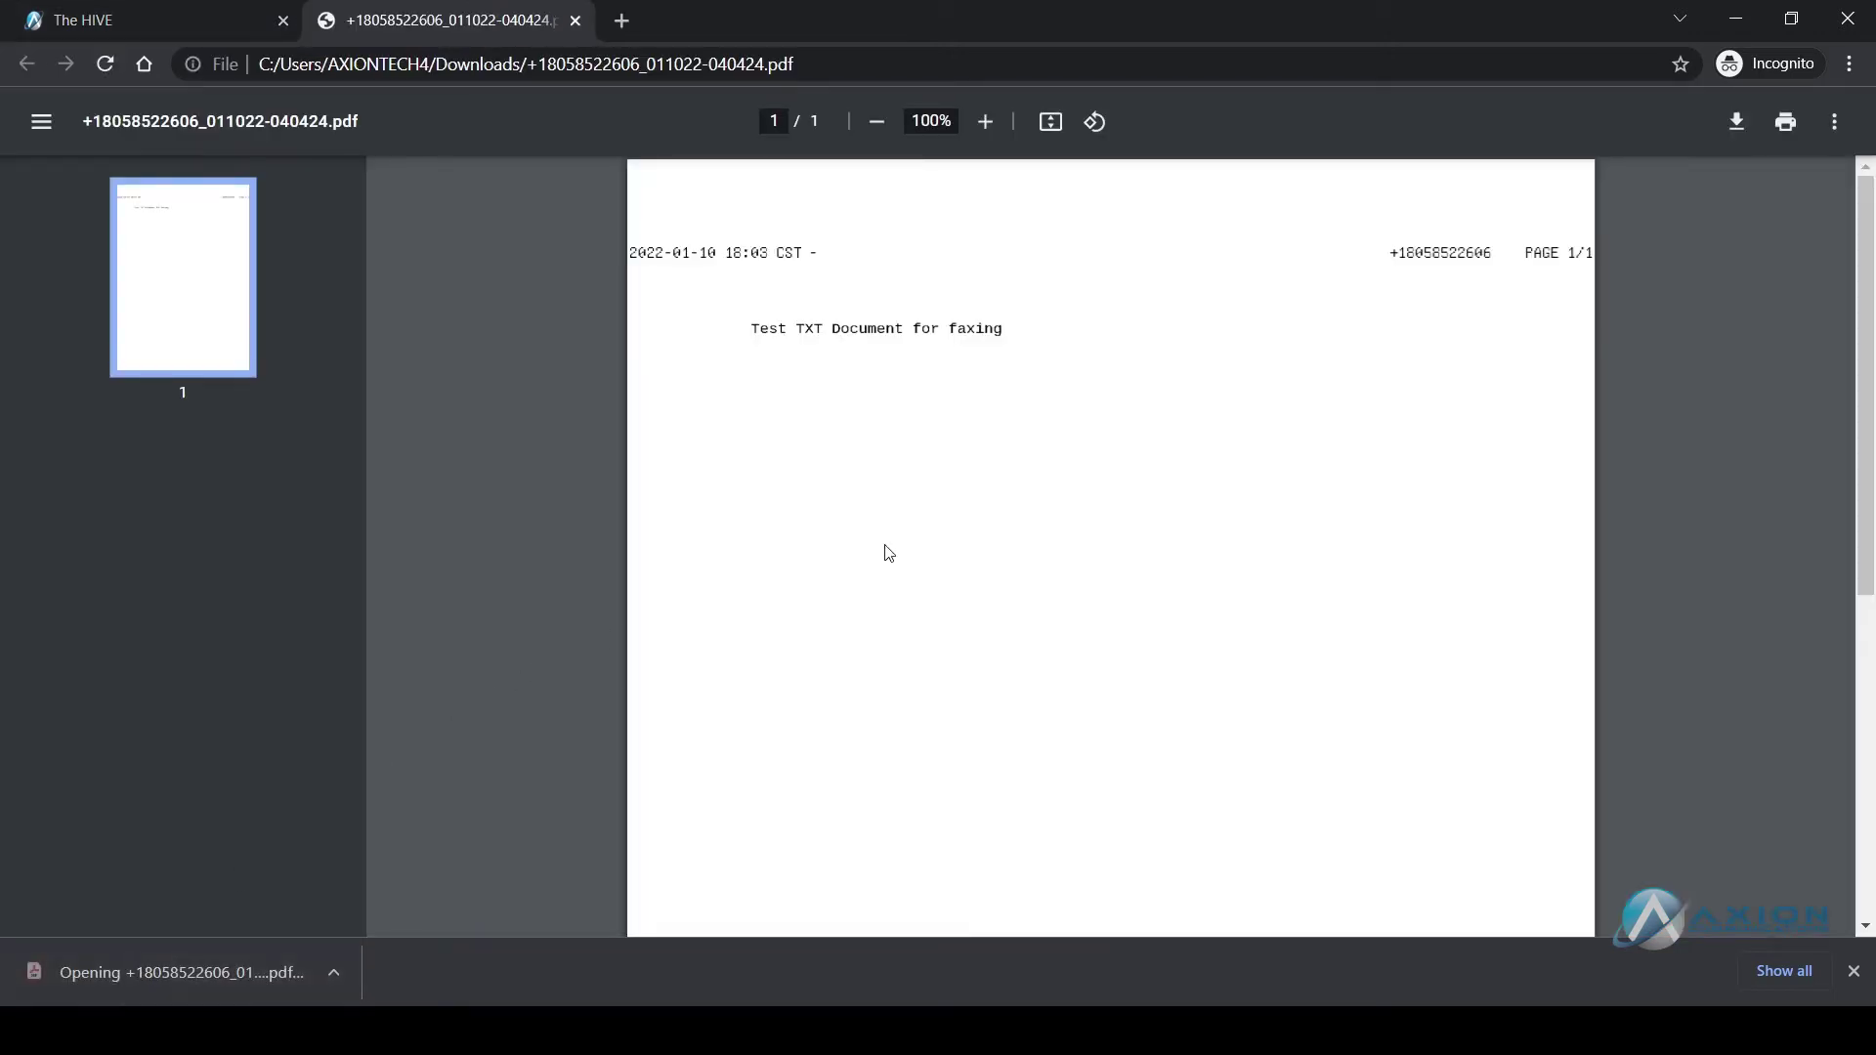
left_click(576, 20)
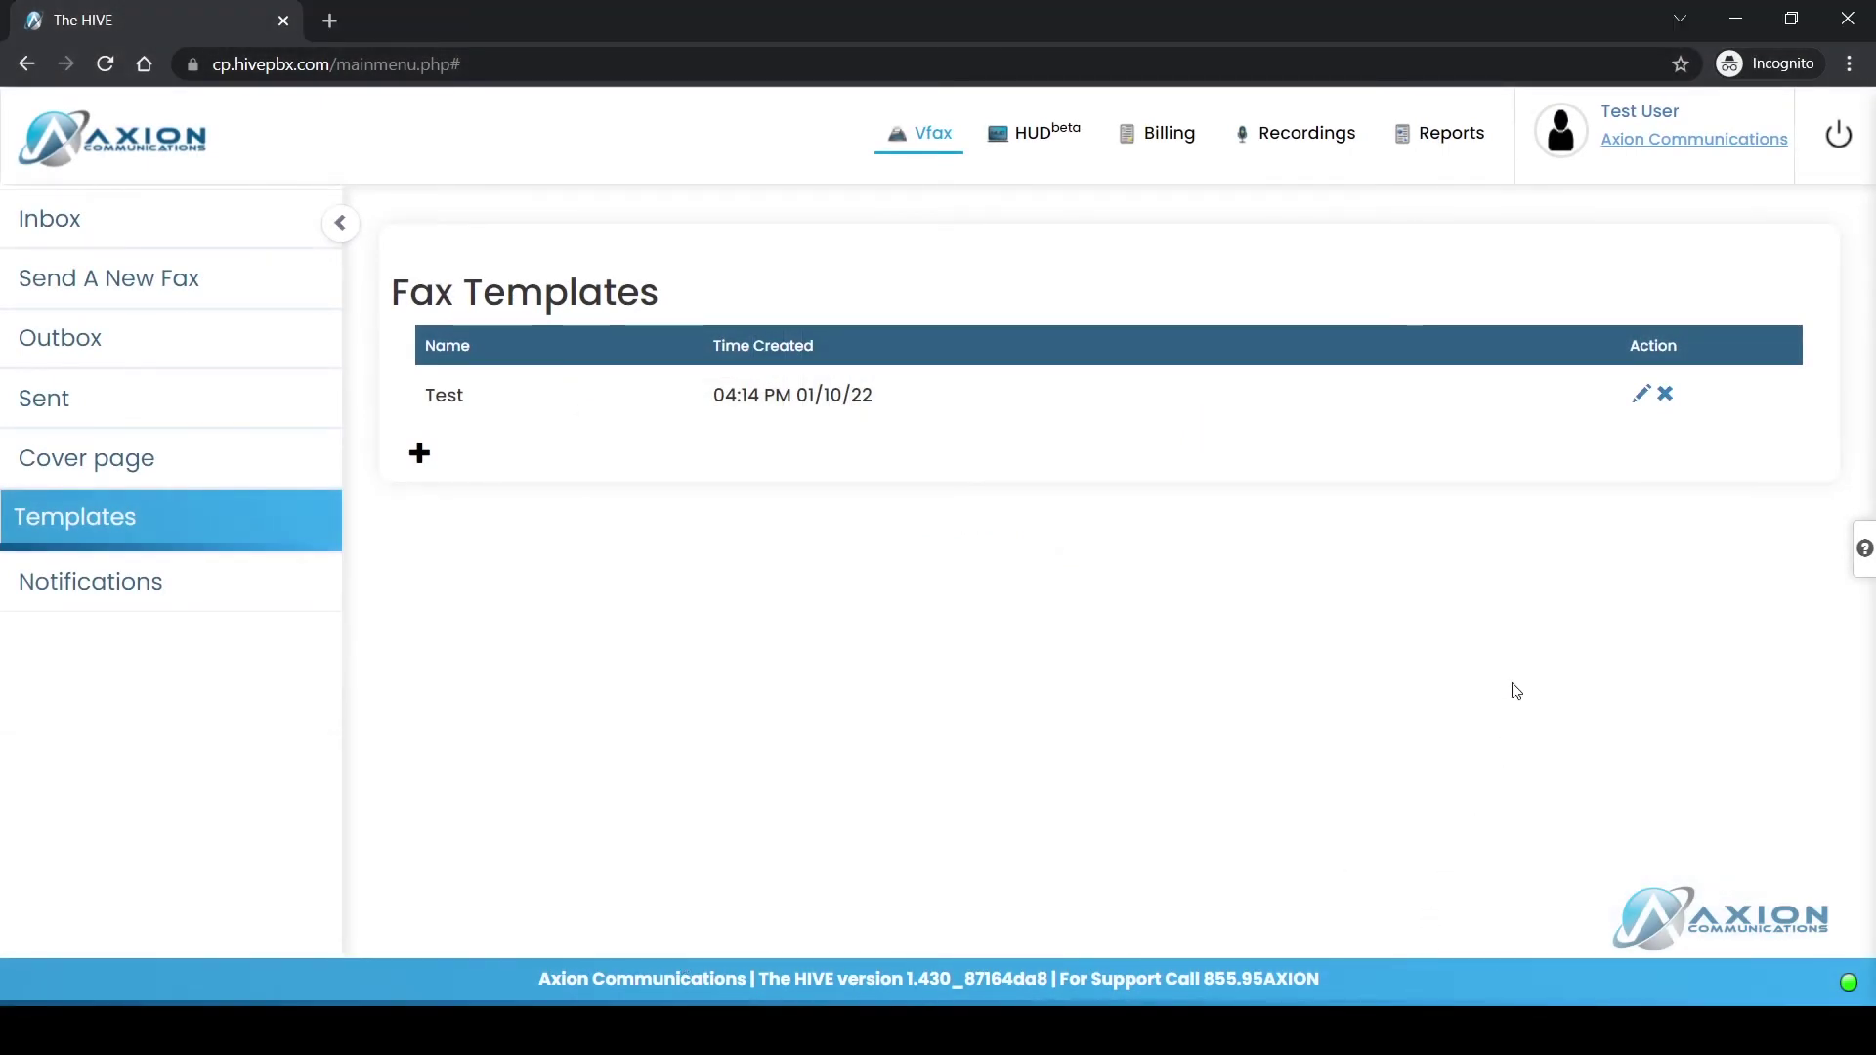
Step: Open the Test template for editing, close it without saving, and go to Cover page settings
left_click(1643, 396)
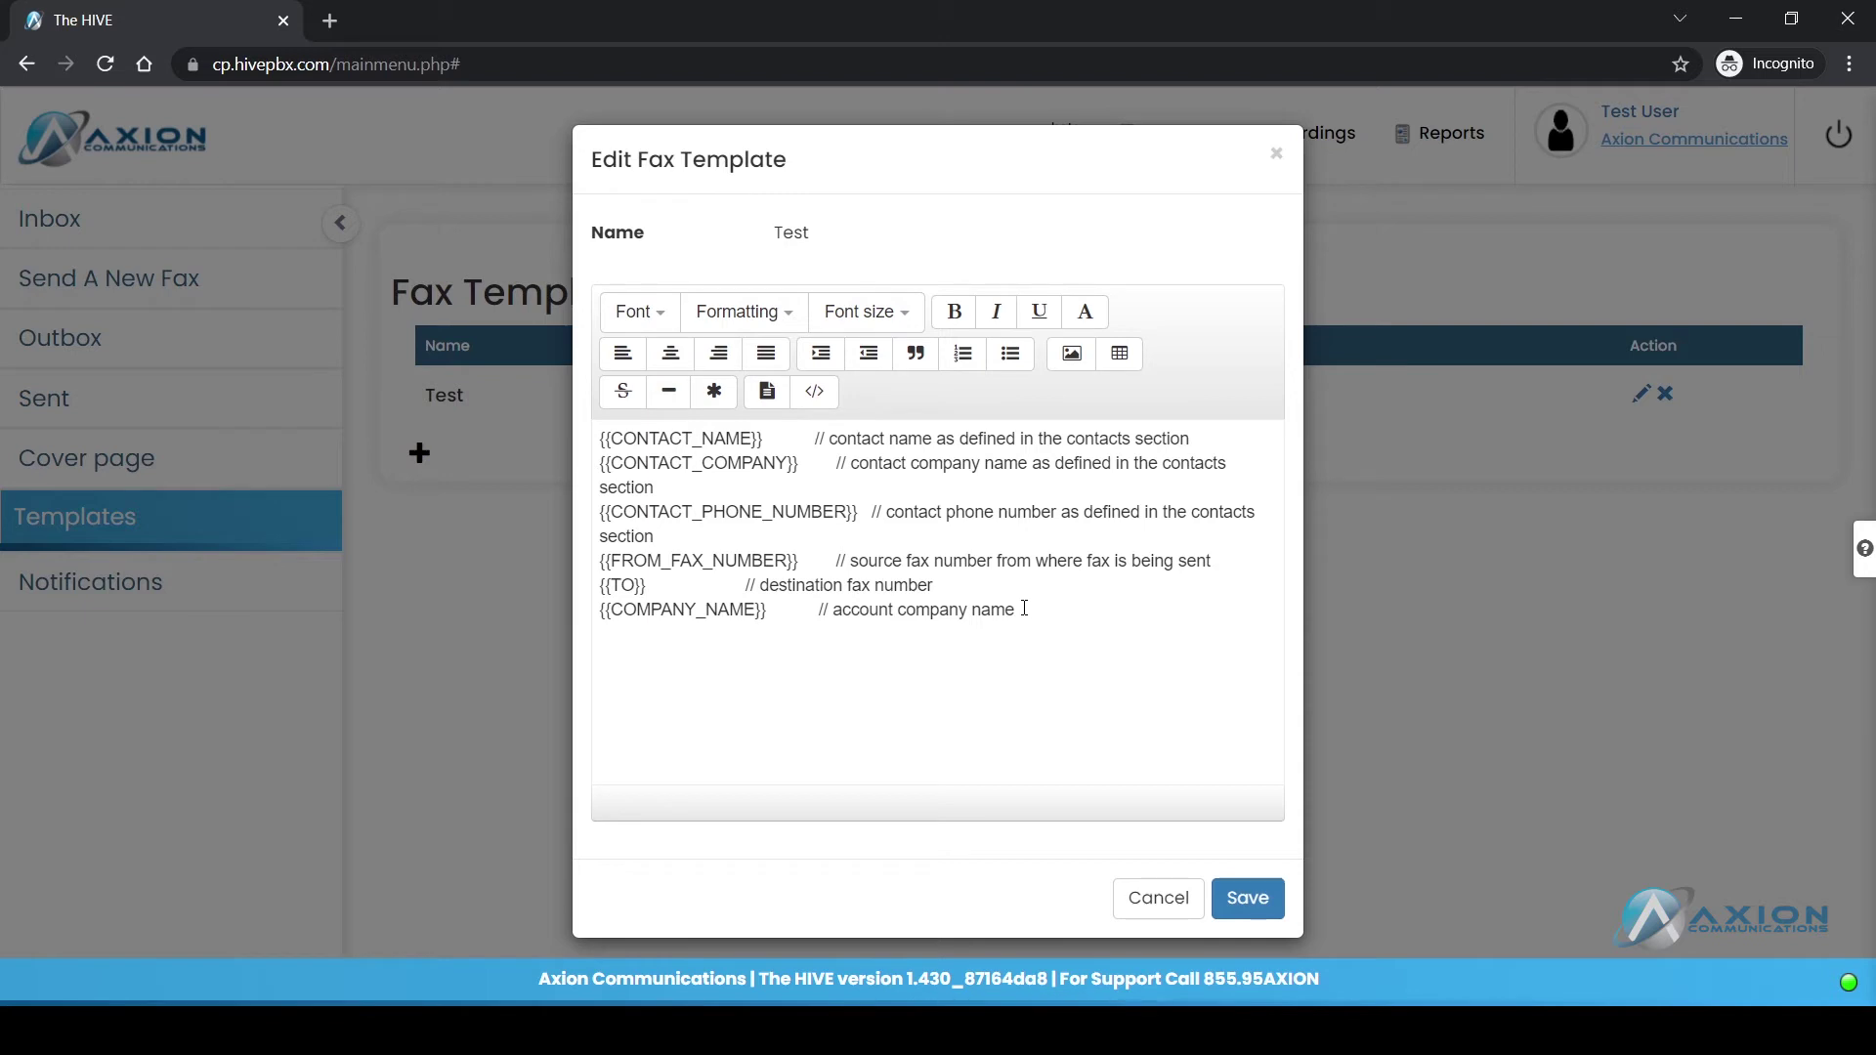
left_click(1276, 153)
left_click(189, 467)
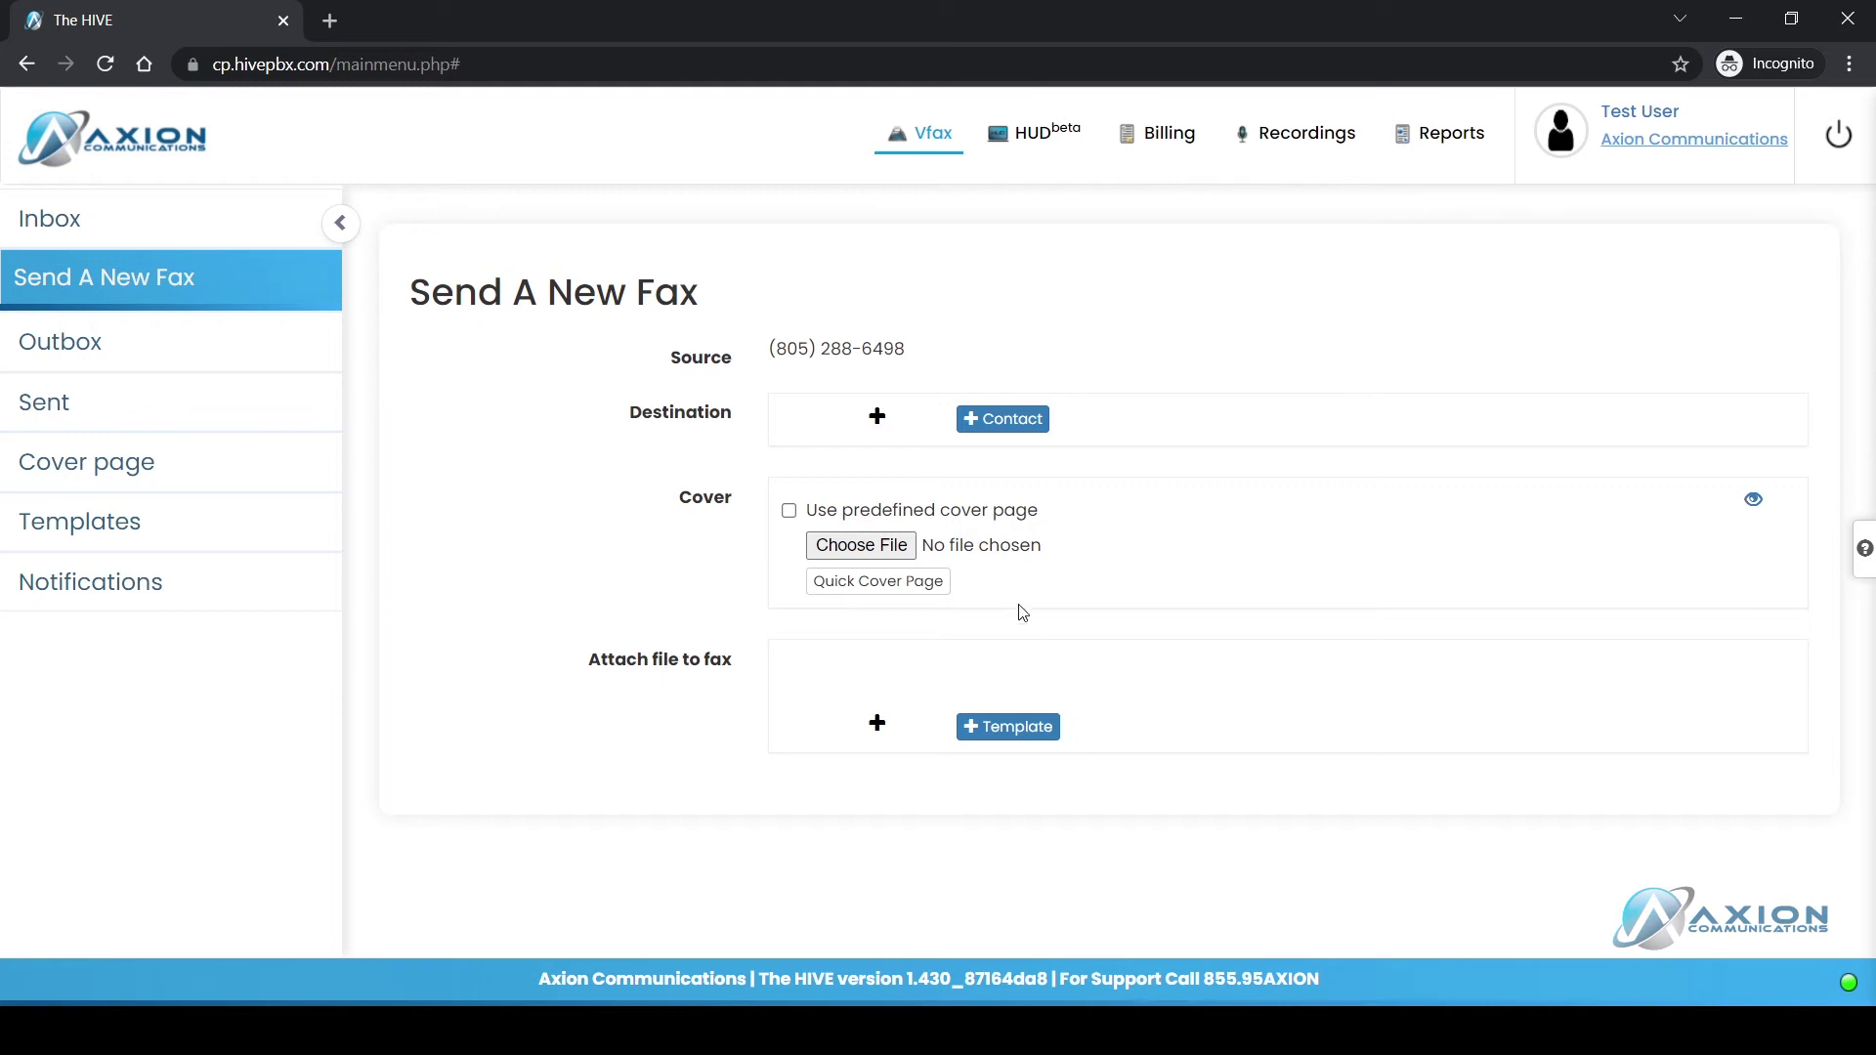
left_click(877, 417)
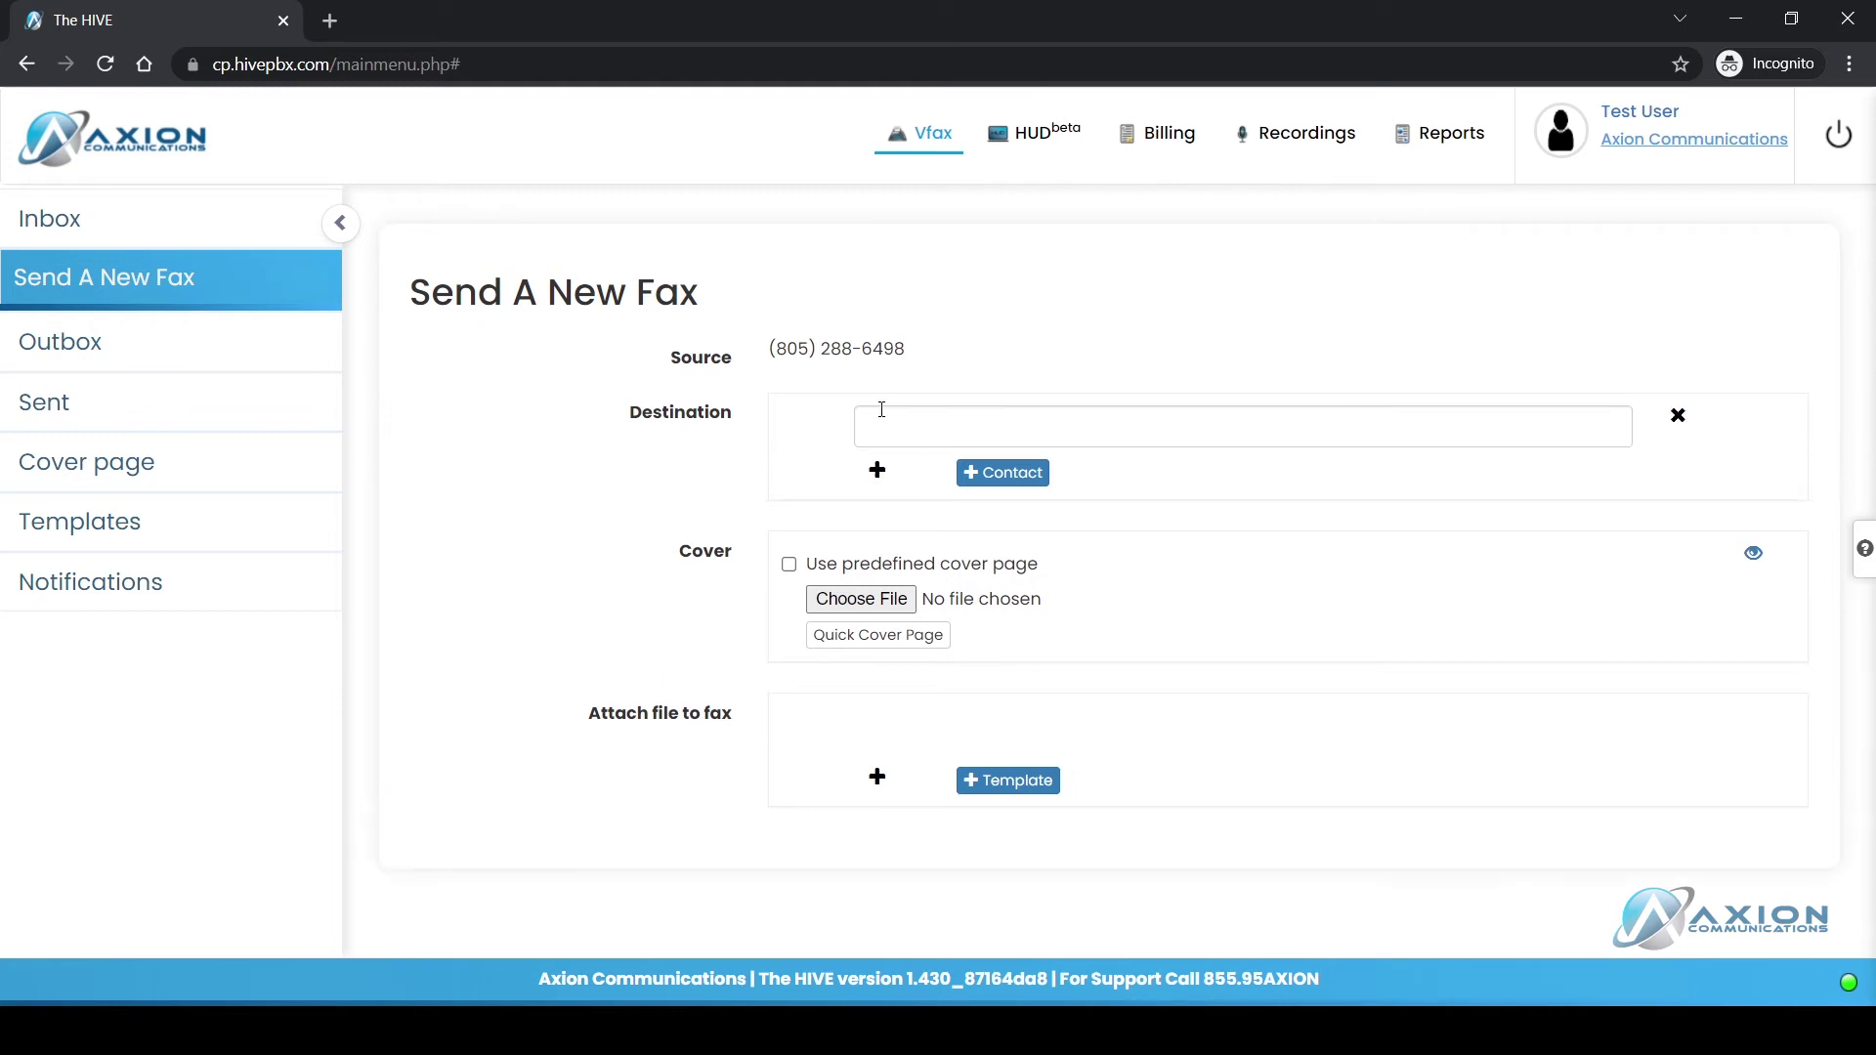
left_click(1003, 475)
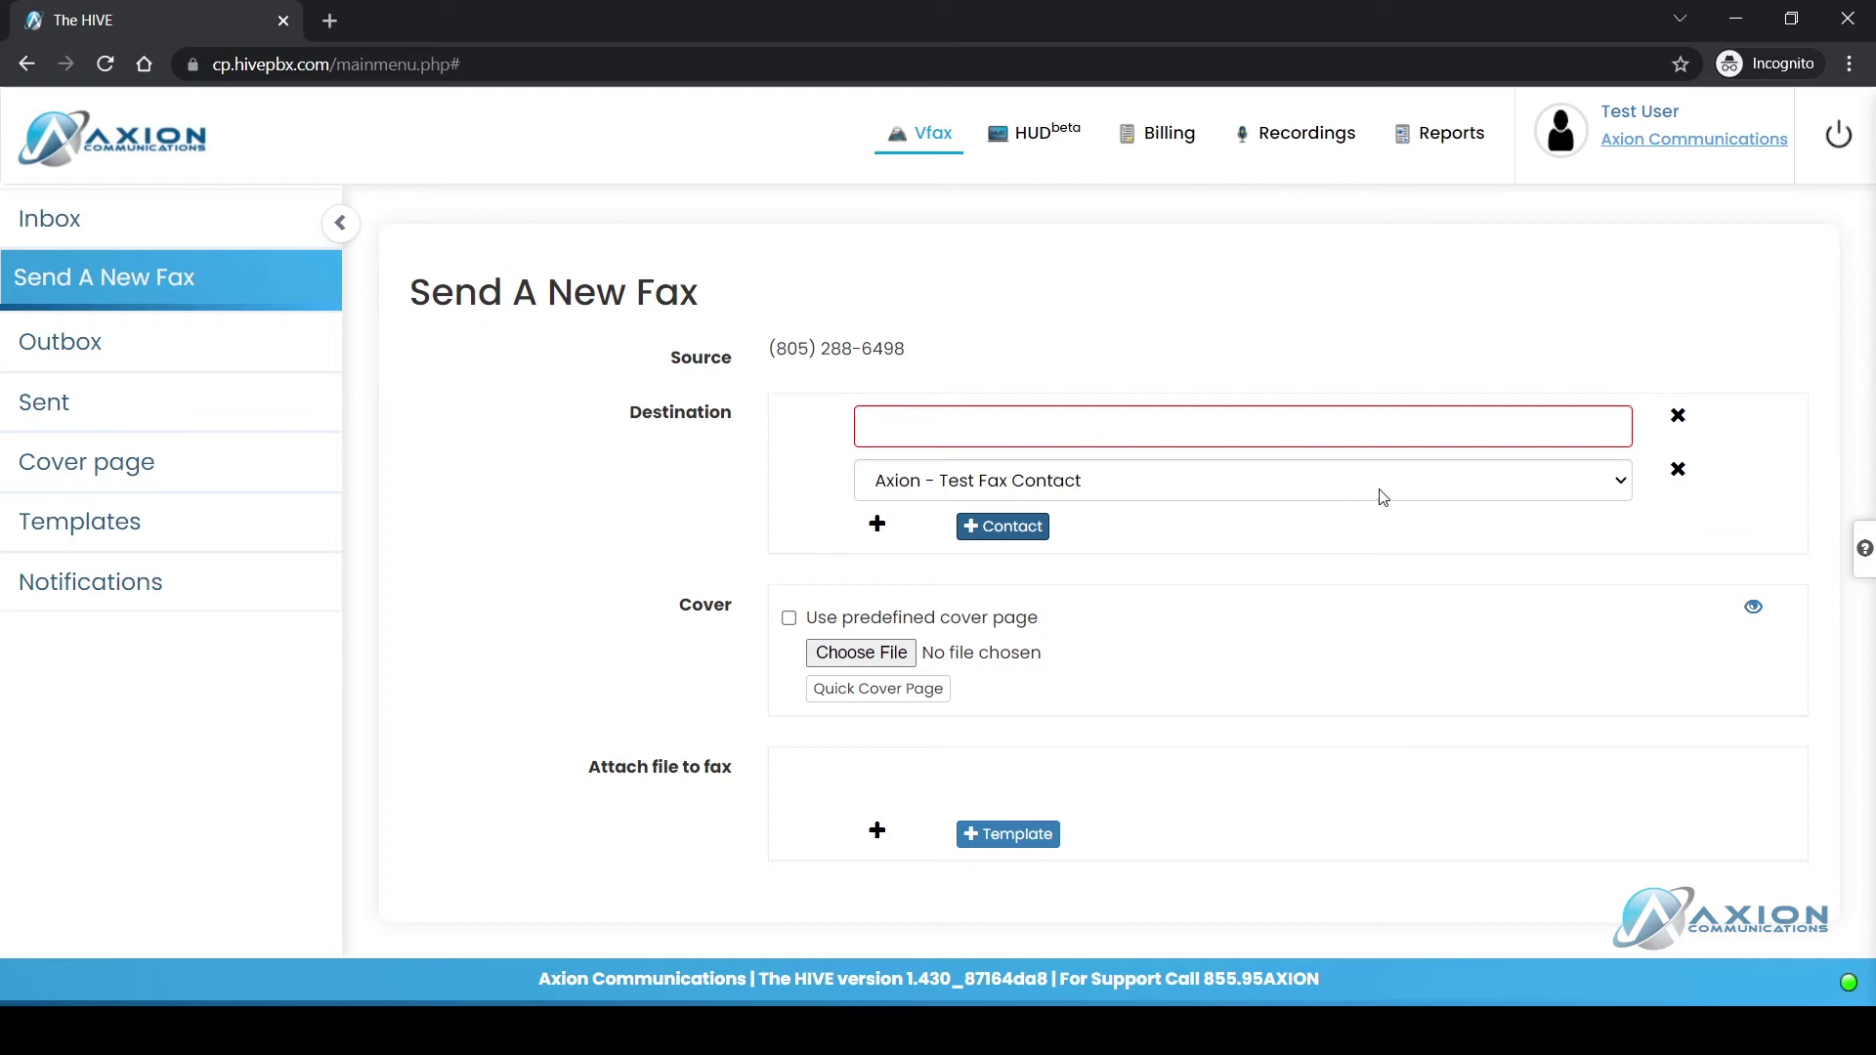
left_click(1678, 469)
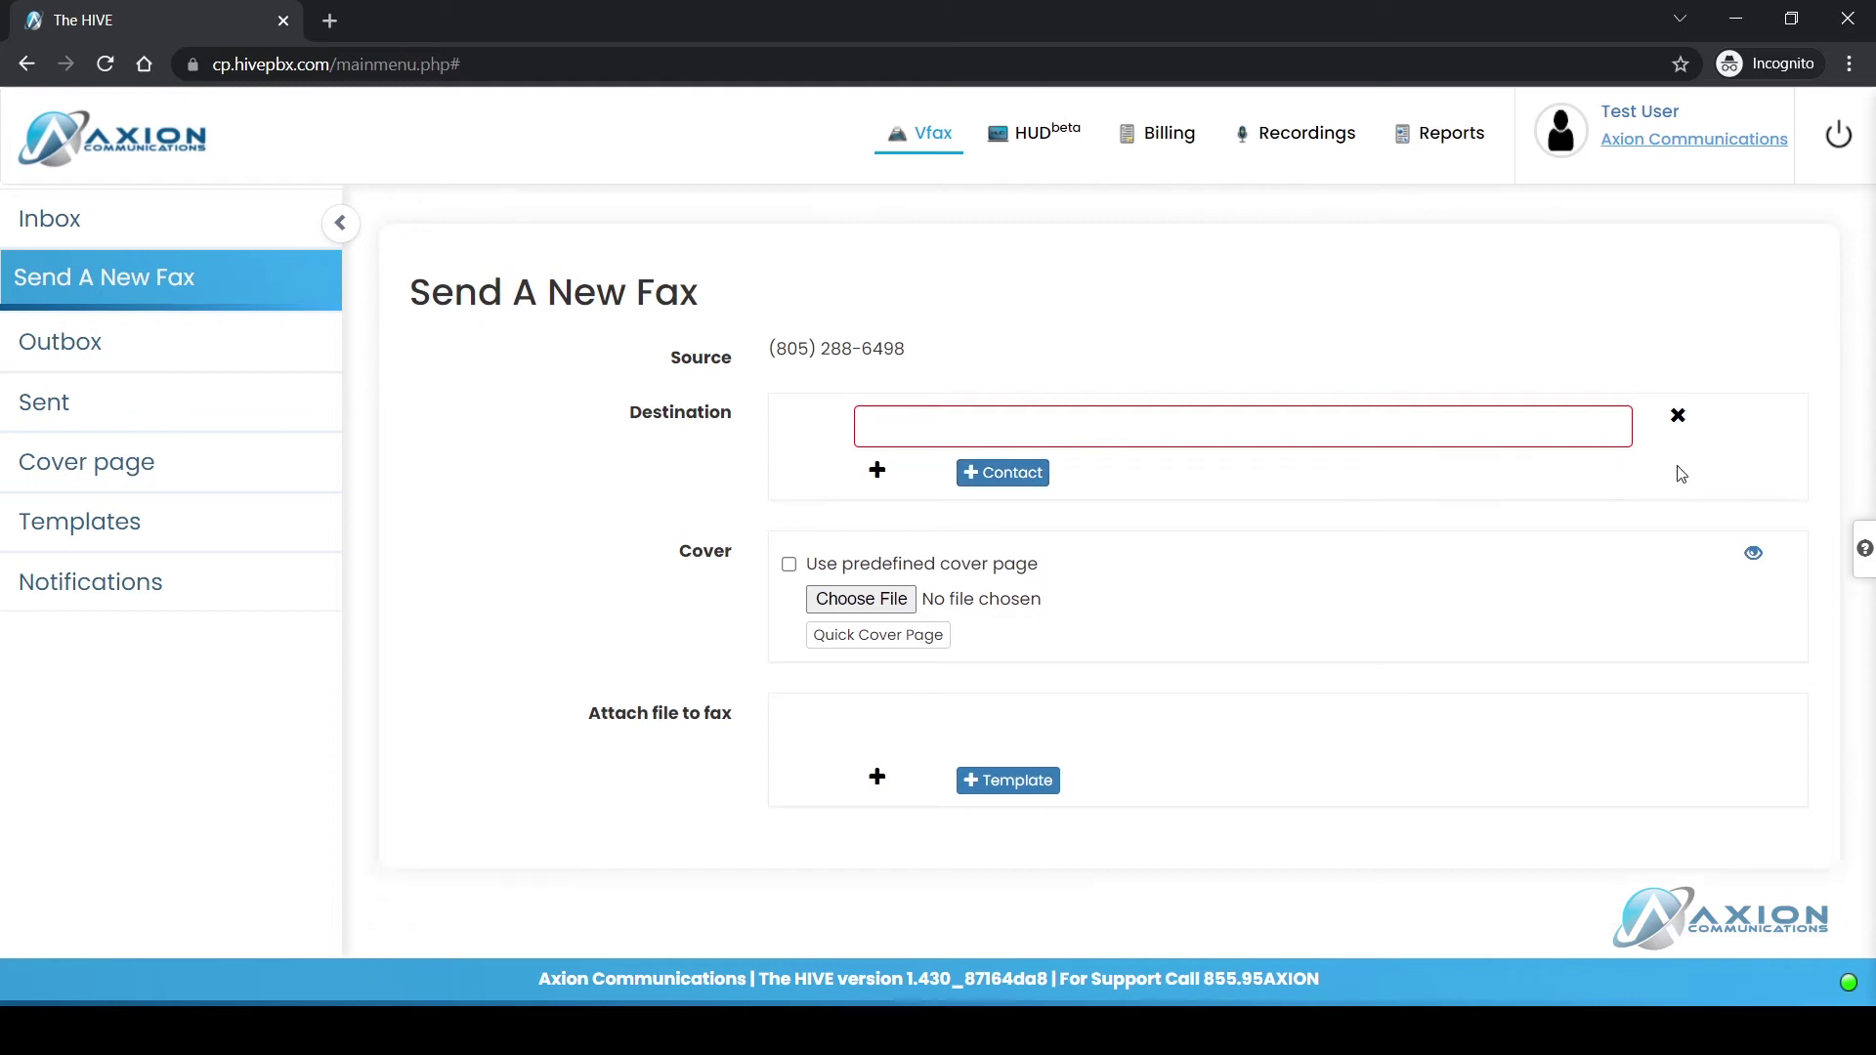
left_click(1042, 417)
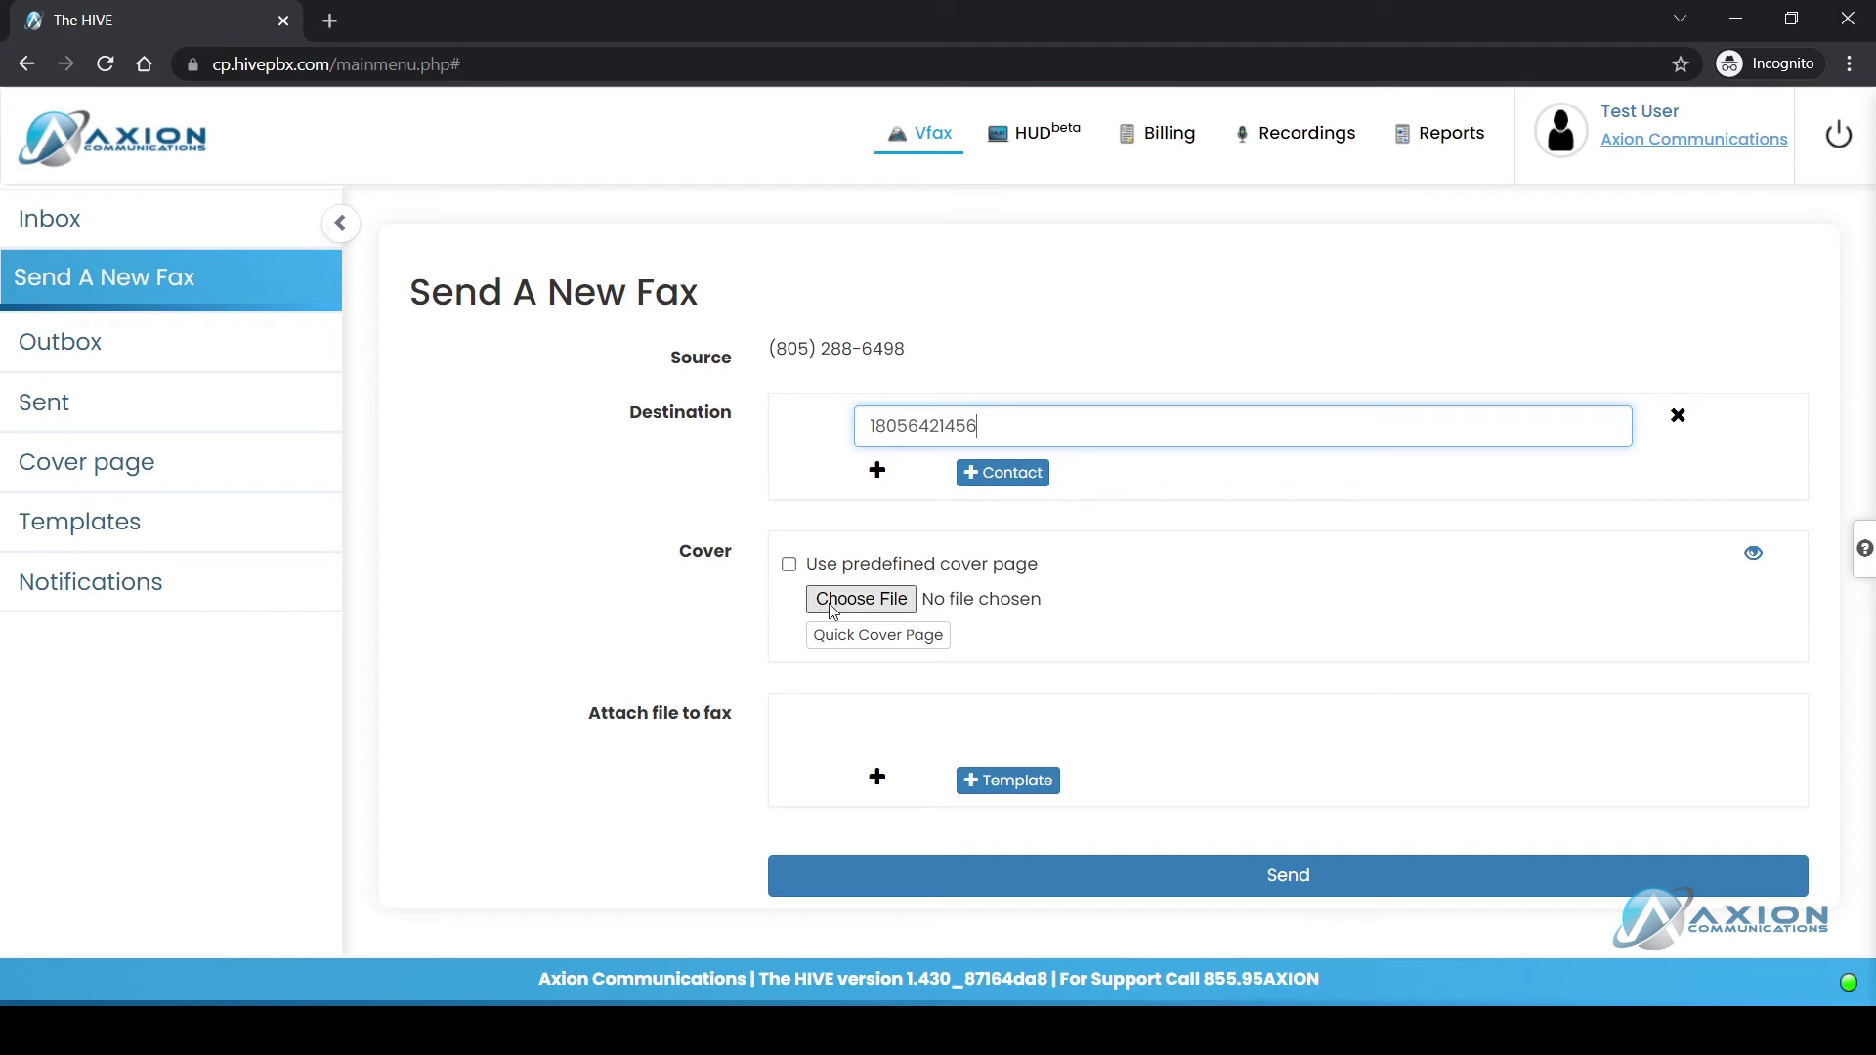
left_click(865, 611)
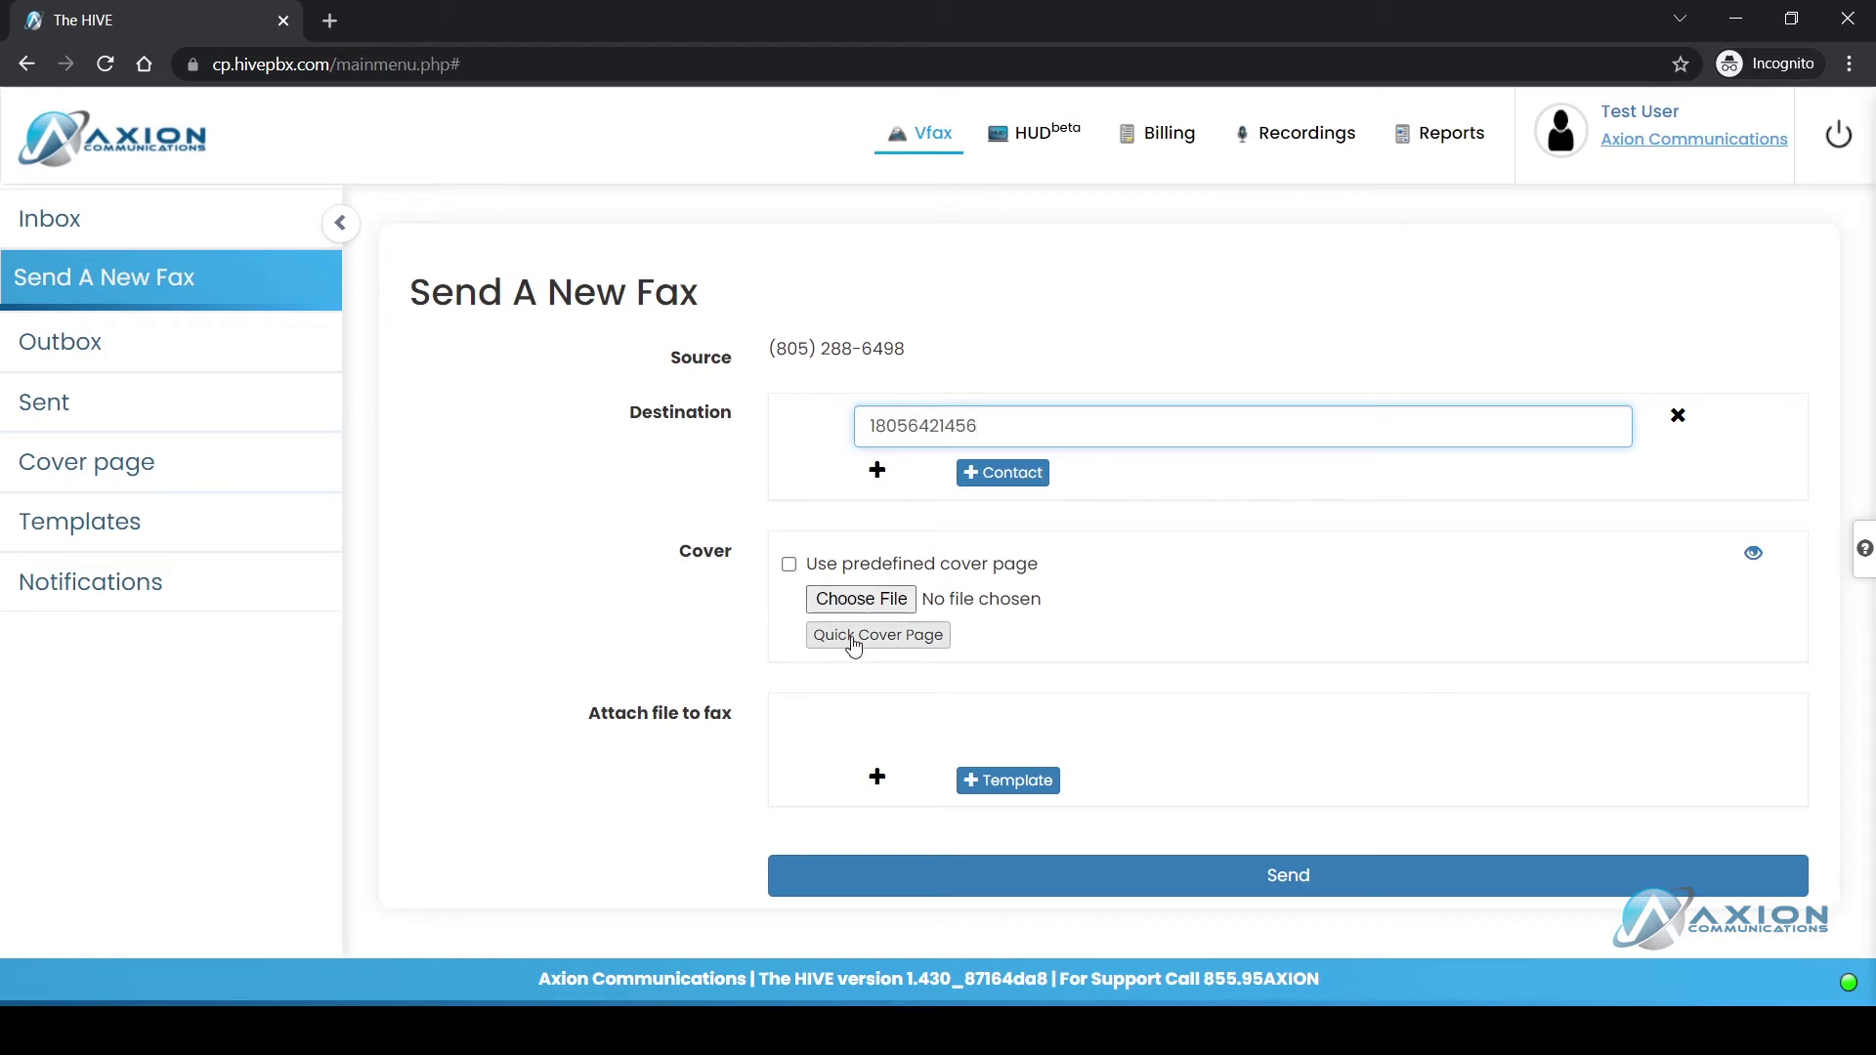
left_click(853, 637)
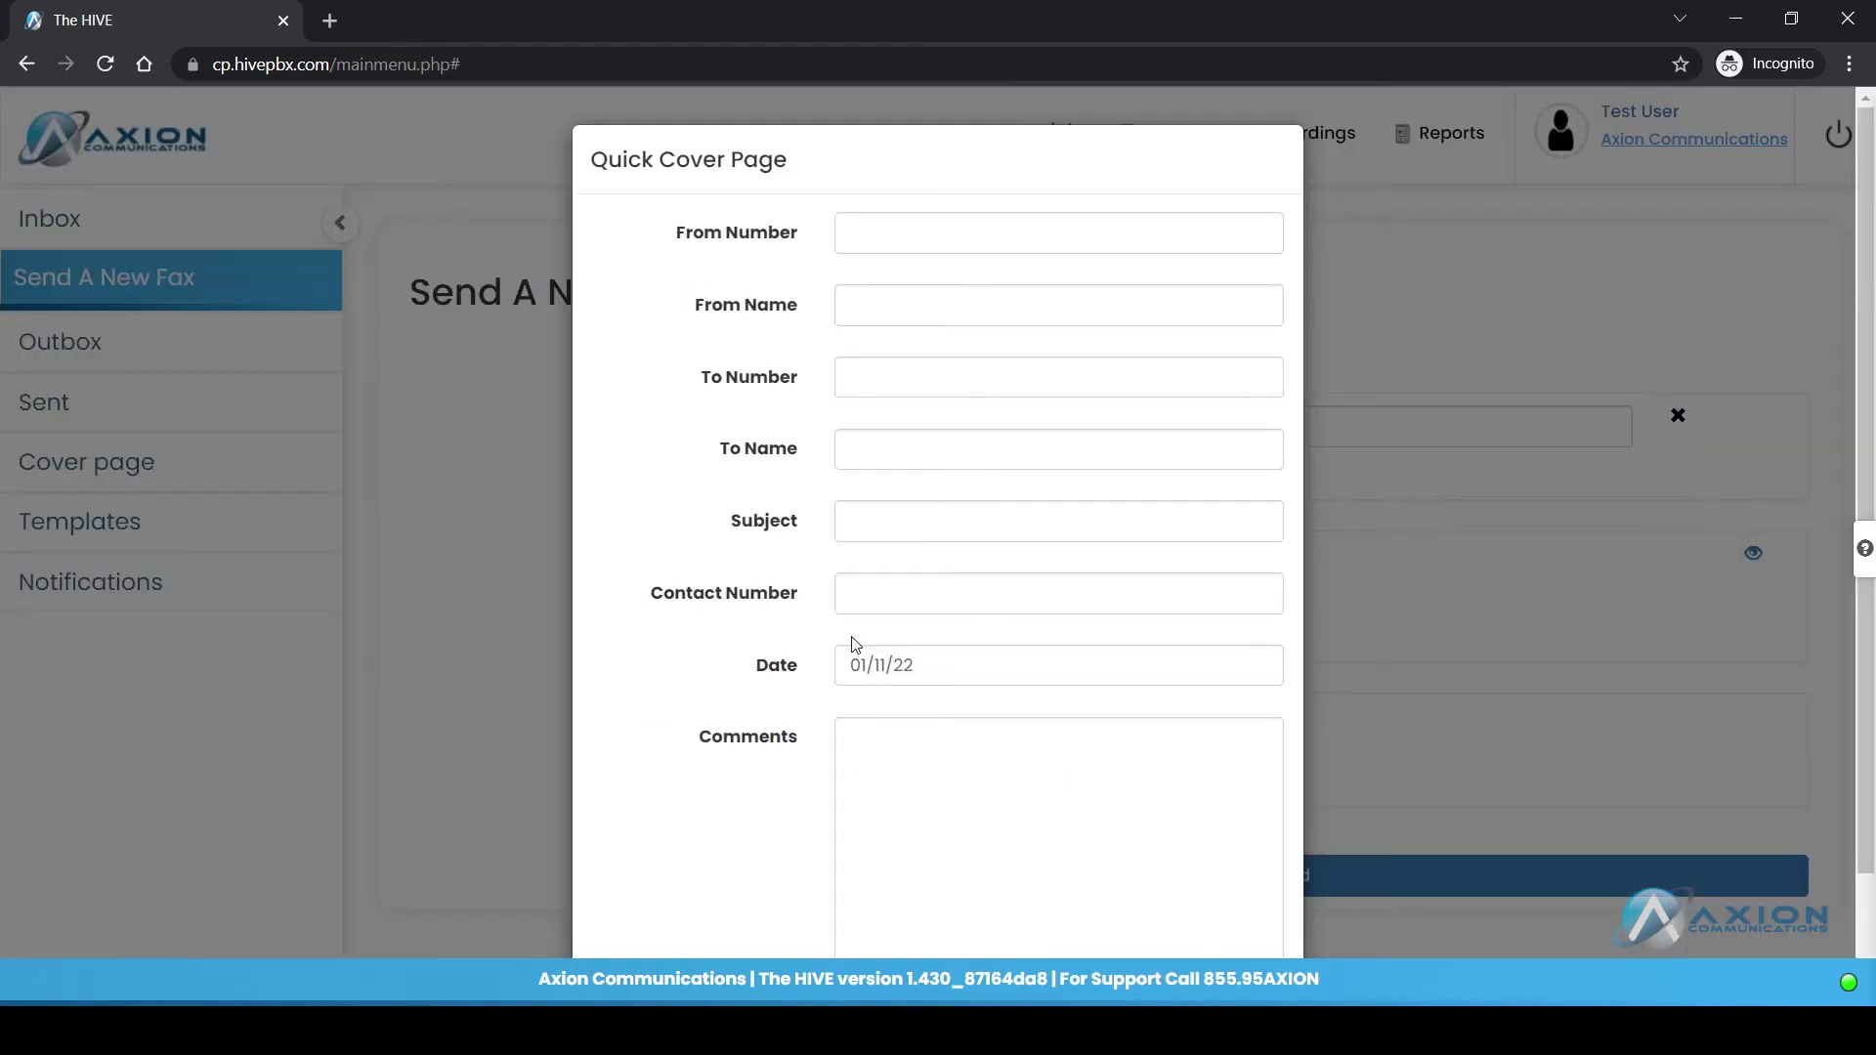
scroll(824, 385, "down", 2)
scroll(827, 387, "up", 2)
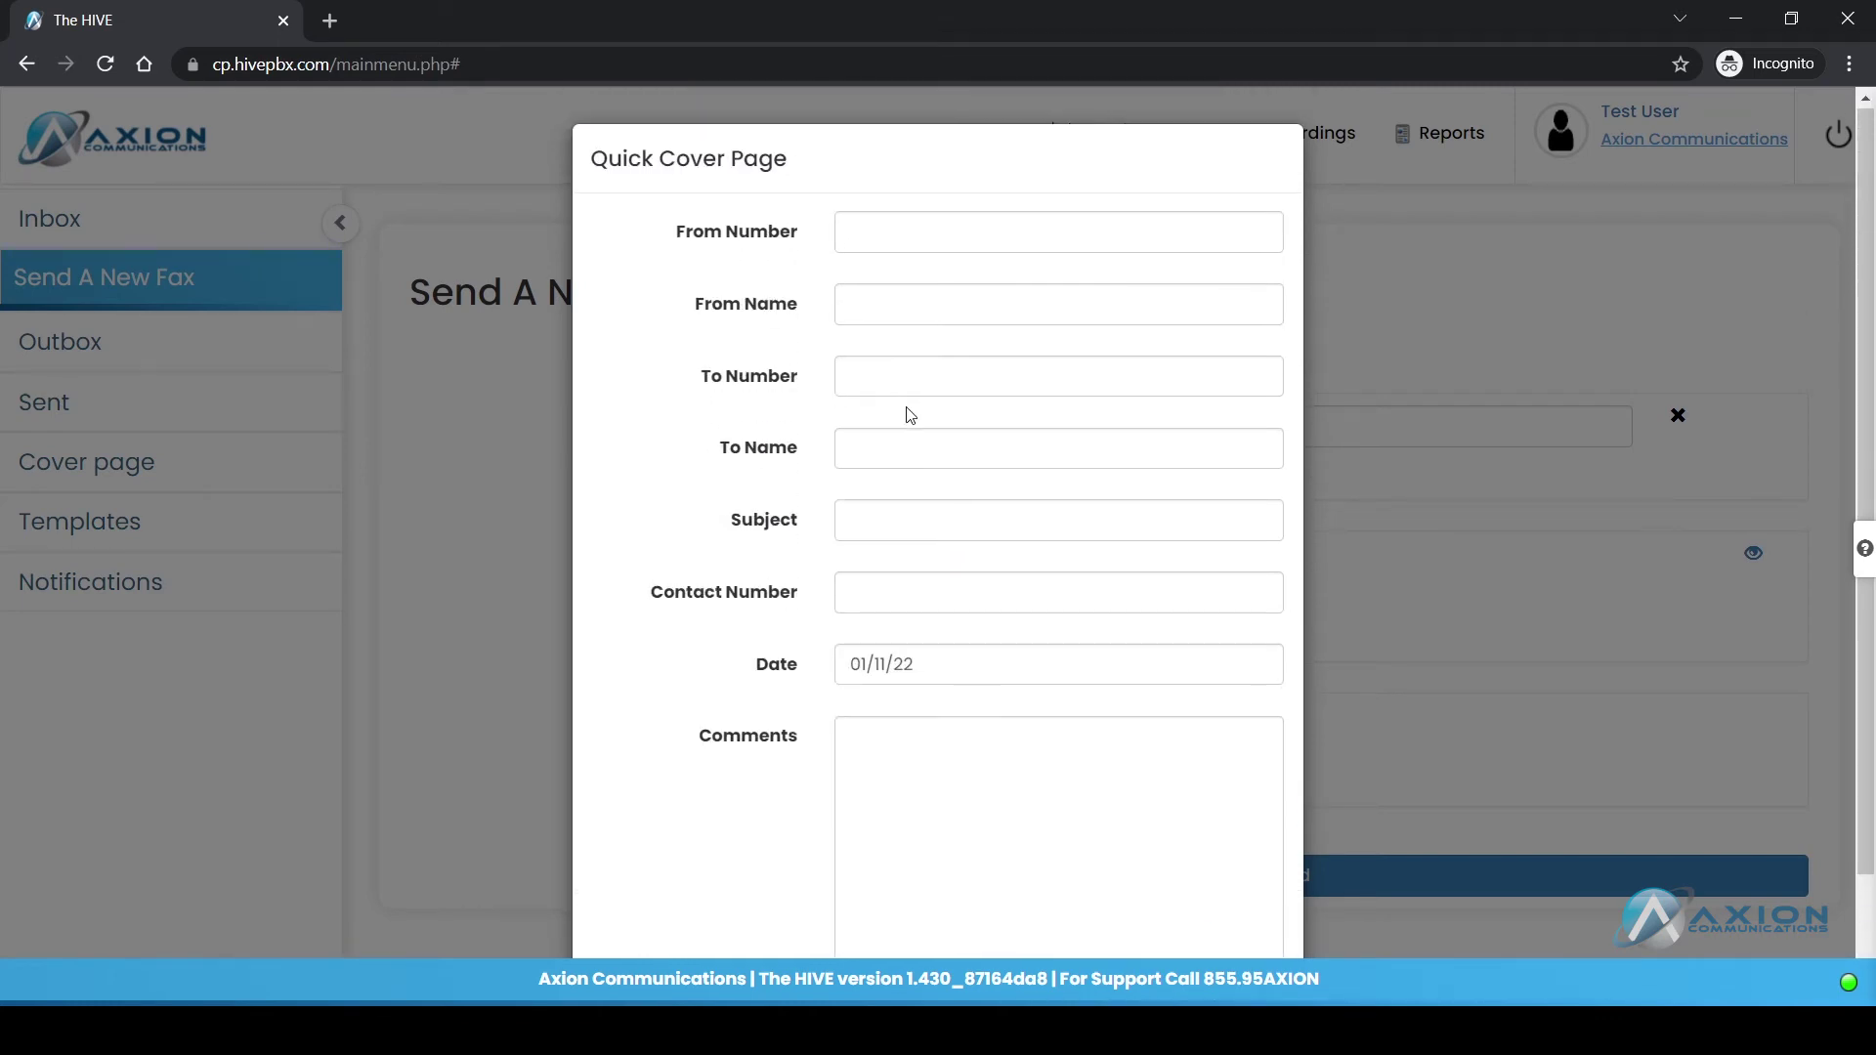
scroll(907, 410, "down", 2)
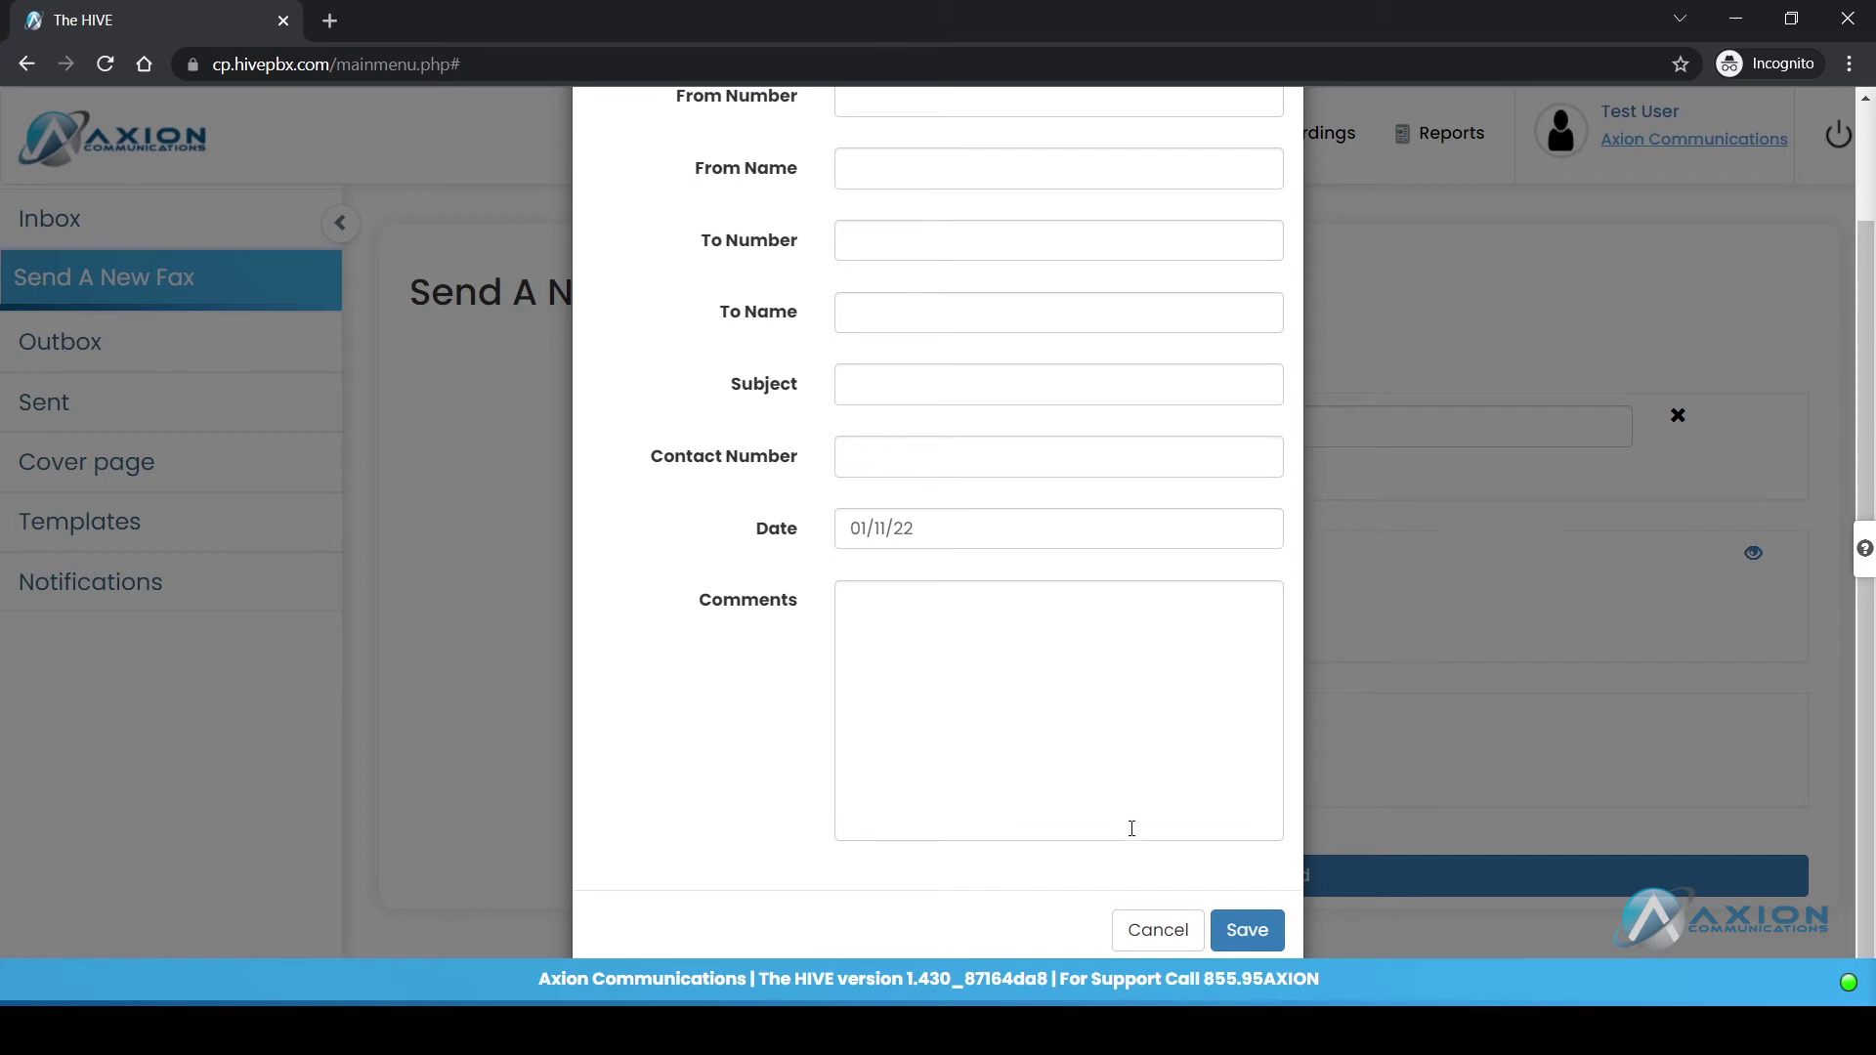
left_click(1149, 931)
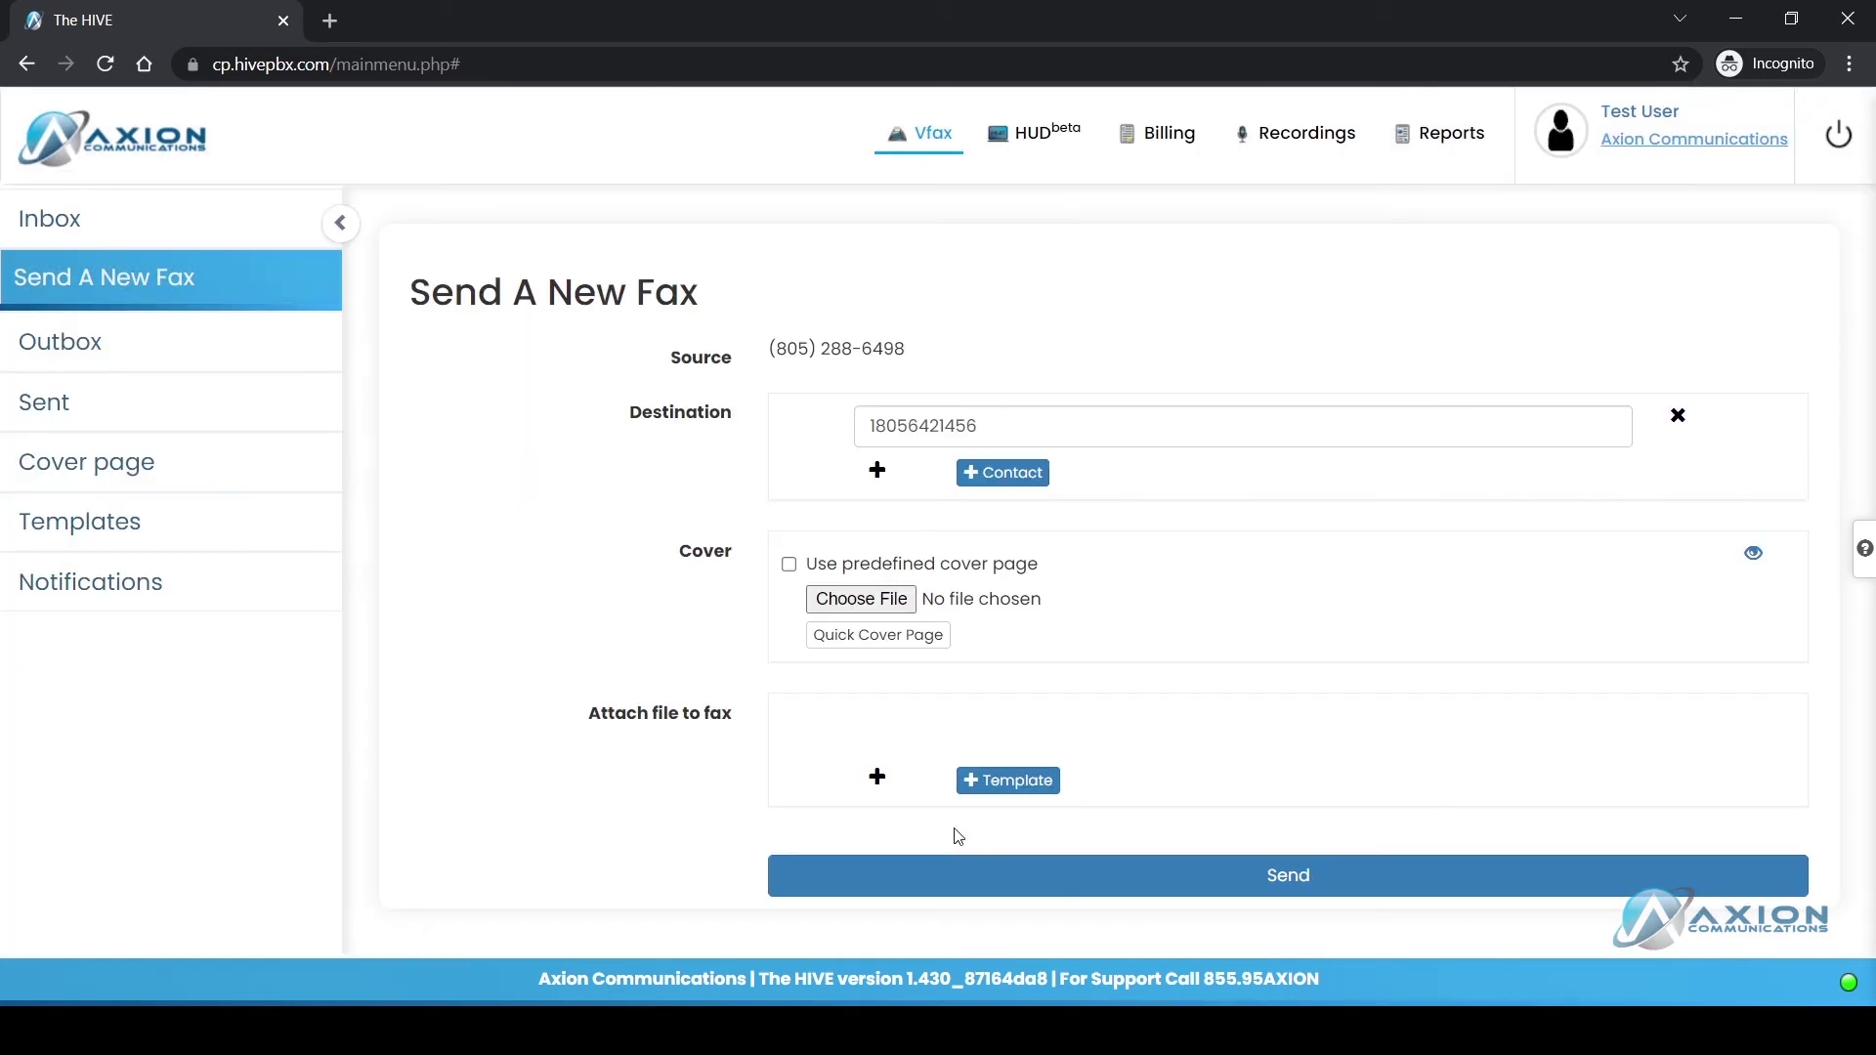
Step: Attach test fax.txt and the Test template page, then send the fax to the Outbox
left_click(877, 779)
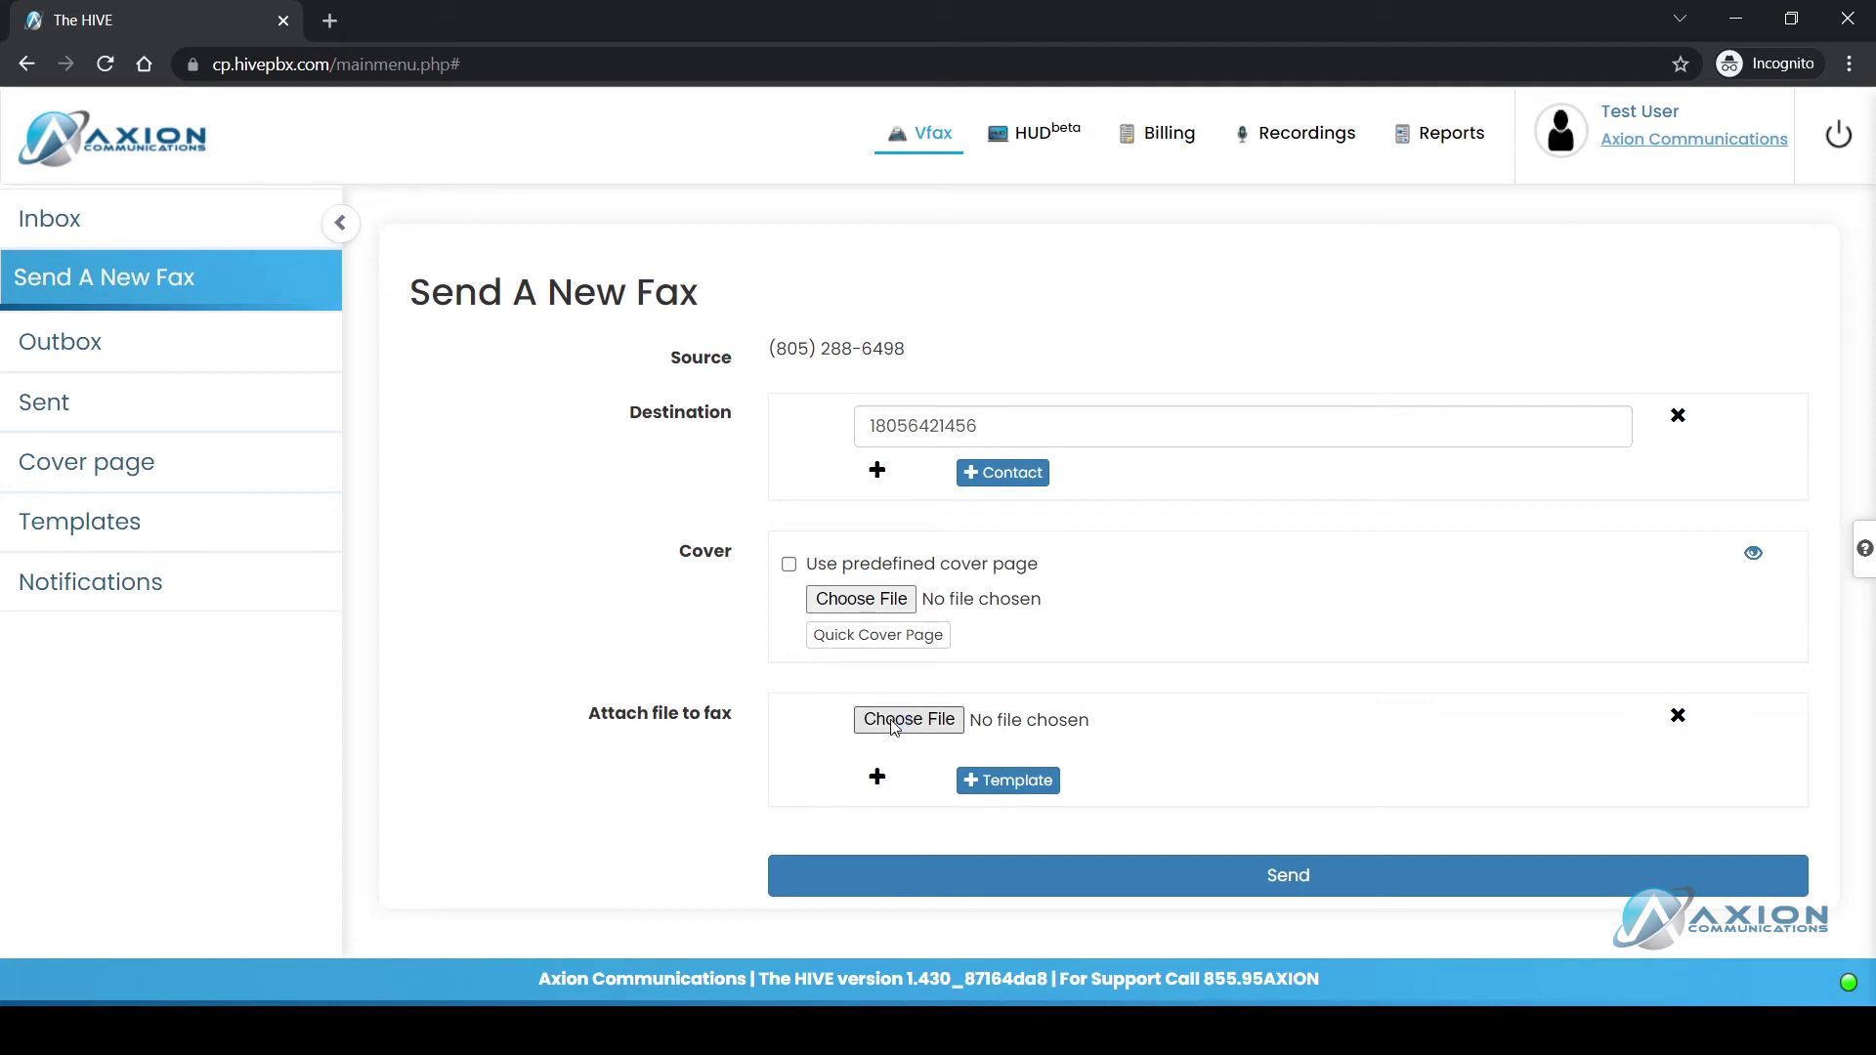
left_click(894, 727)
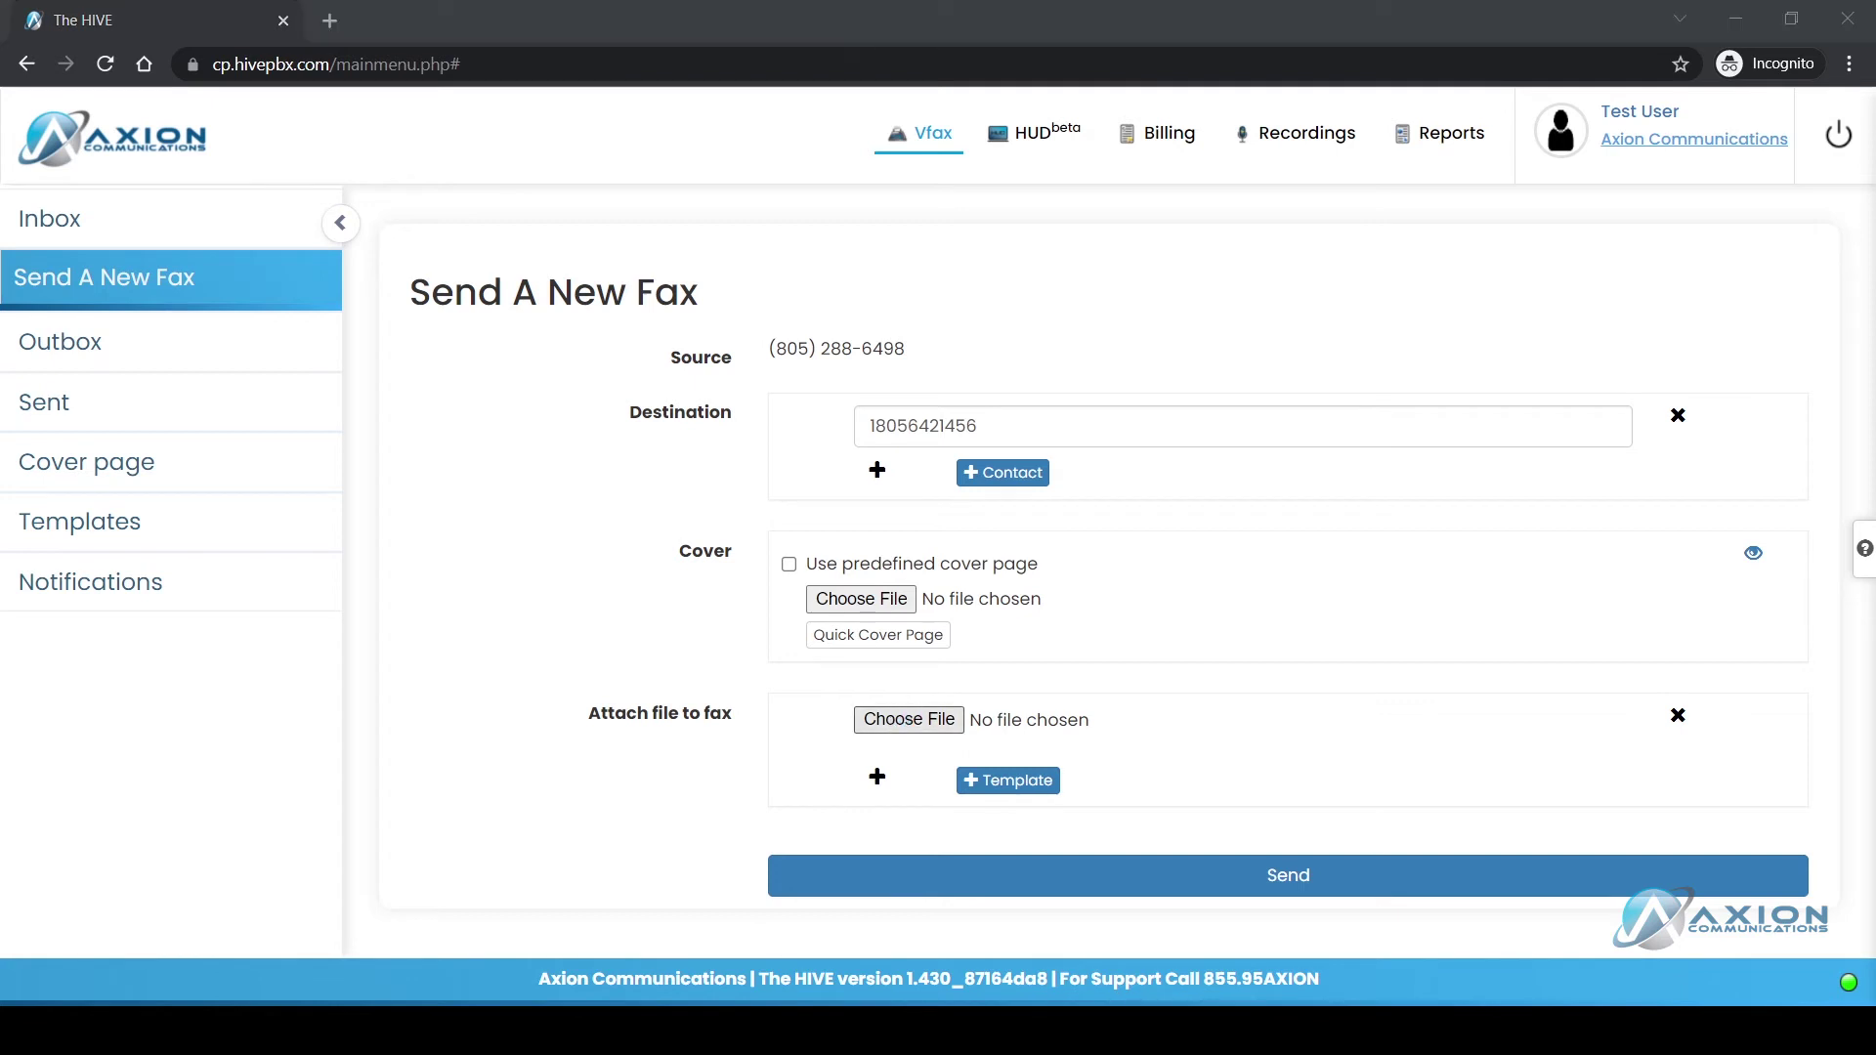
left_click(322, 186)
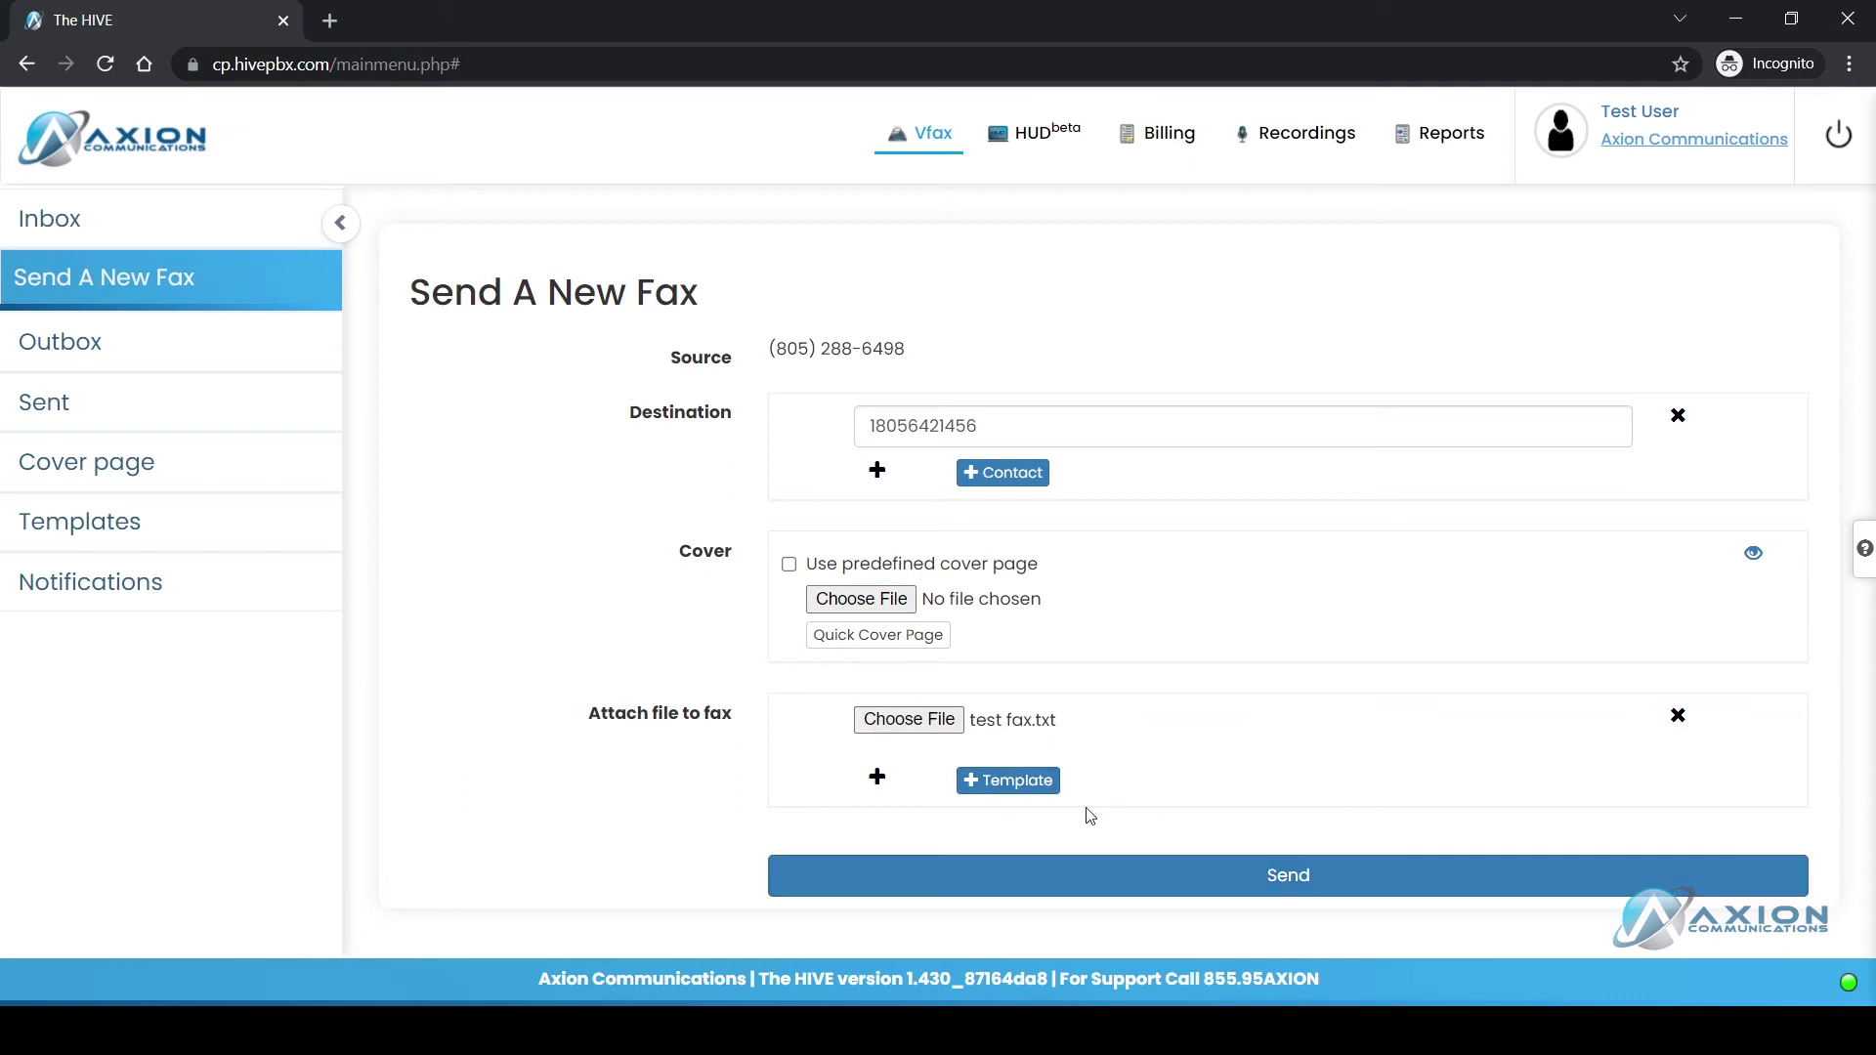
left_click(1012, 783)
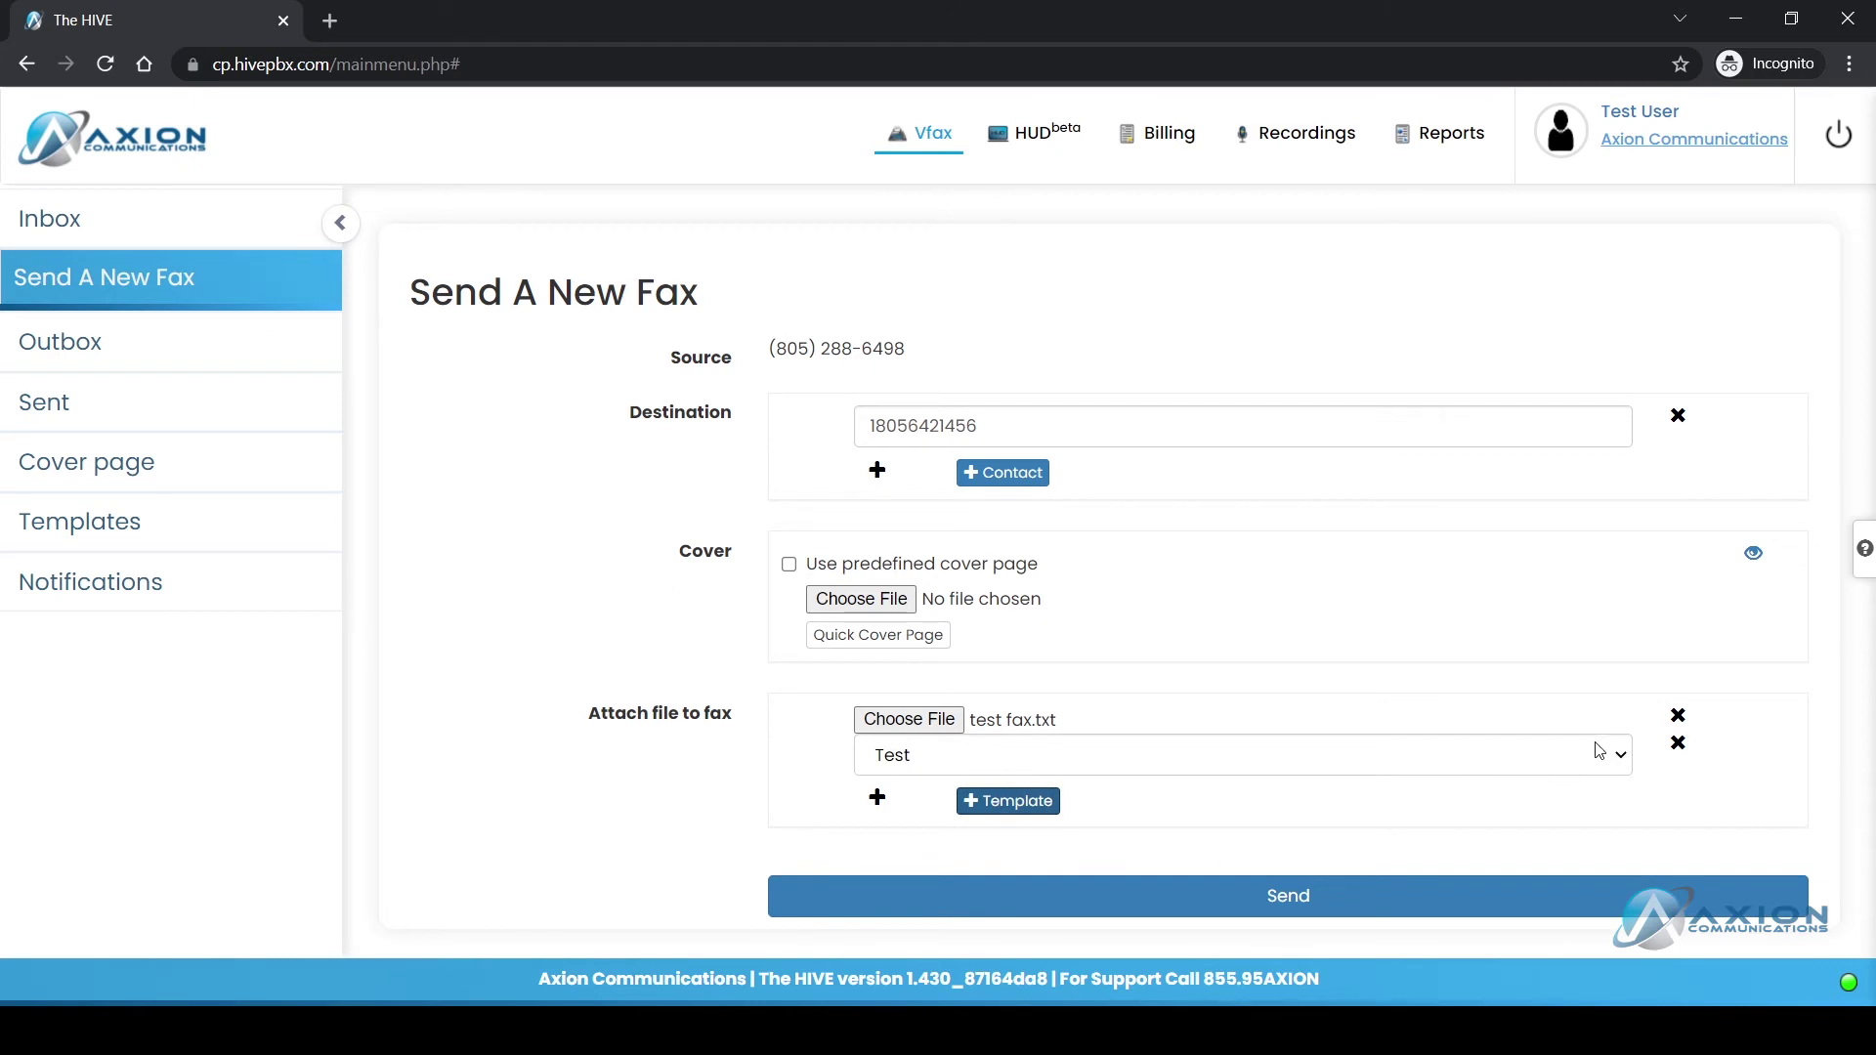
left_click(1227, 893)
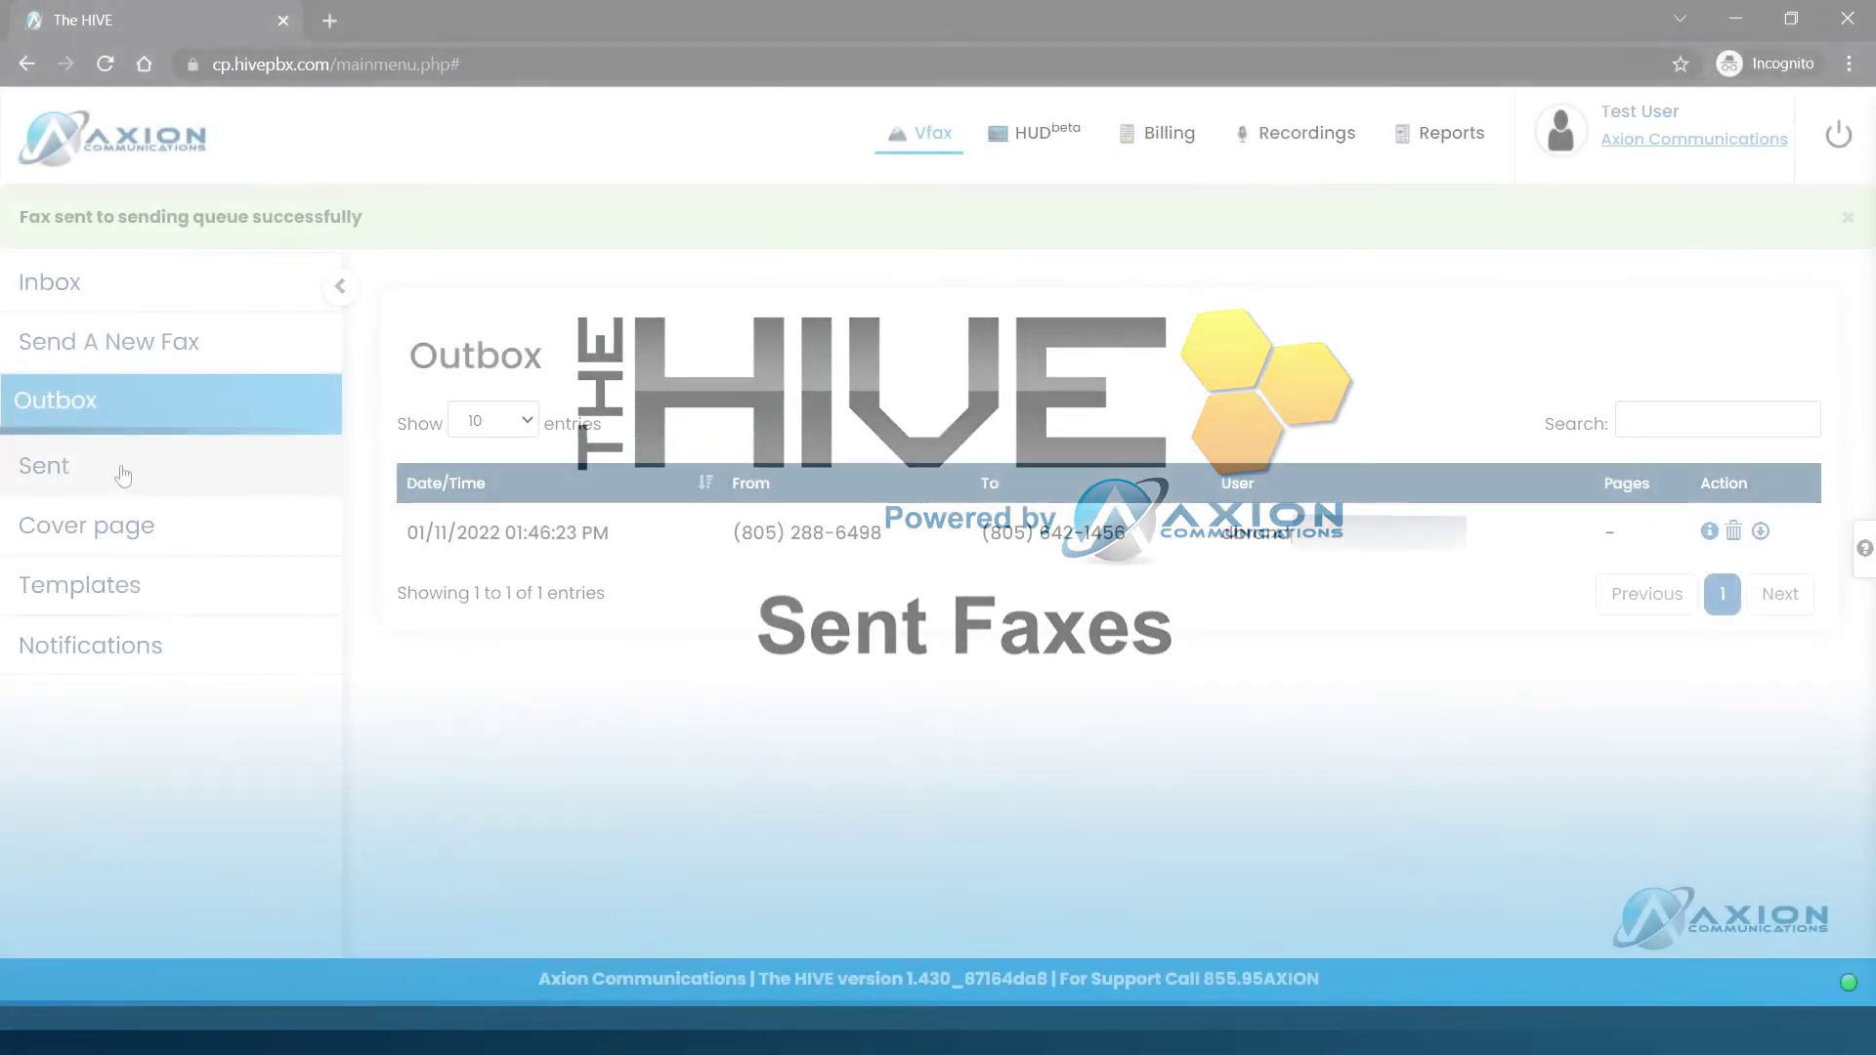
Step: Open the Sent faxes list from the left sidebar
left_click(117, 471)
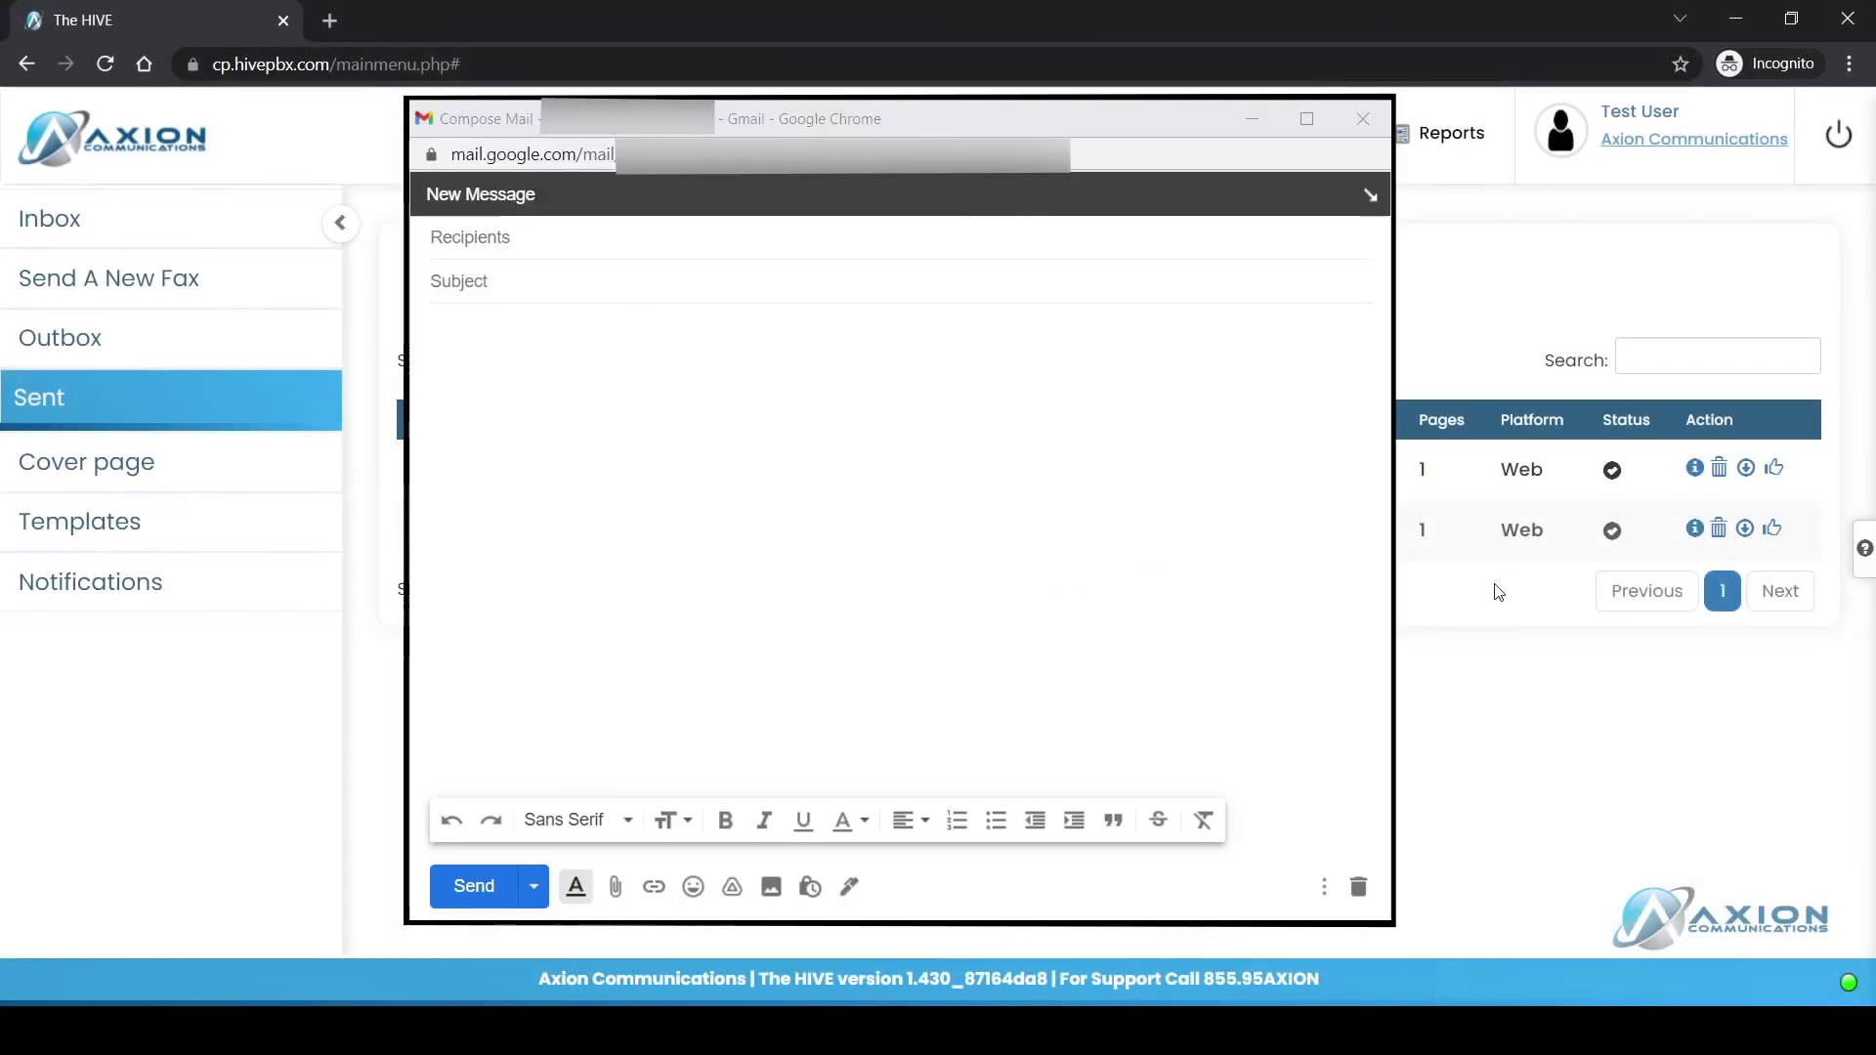
left_click(432, 352)
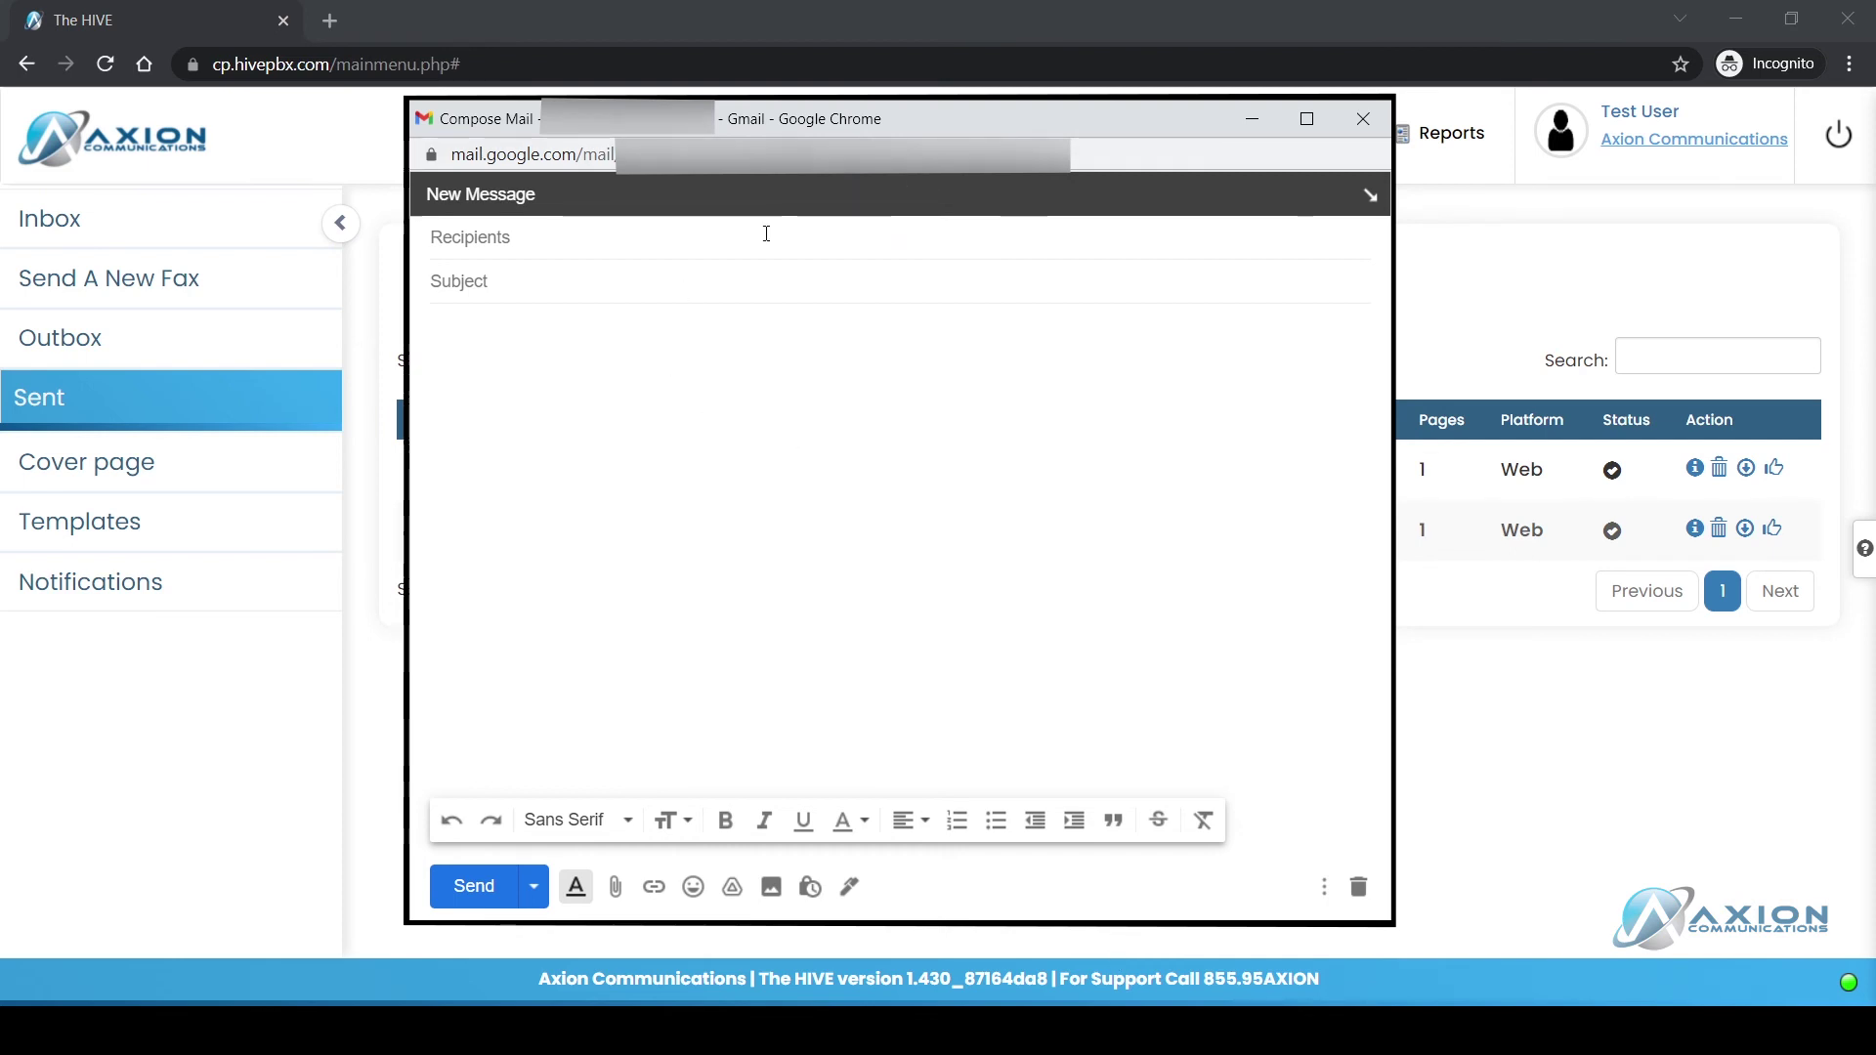
left_click(484, 237)
type("outgoing")
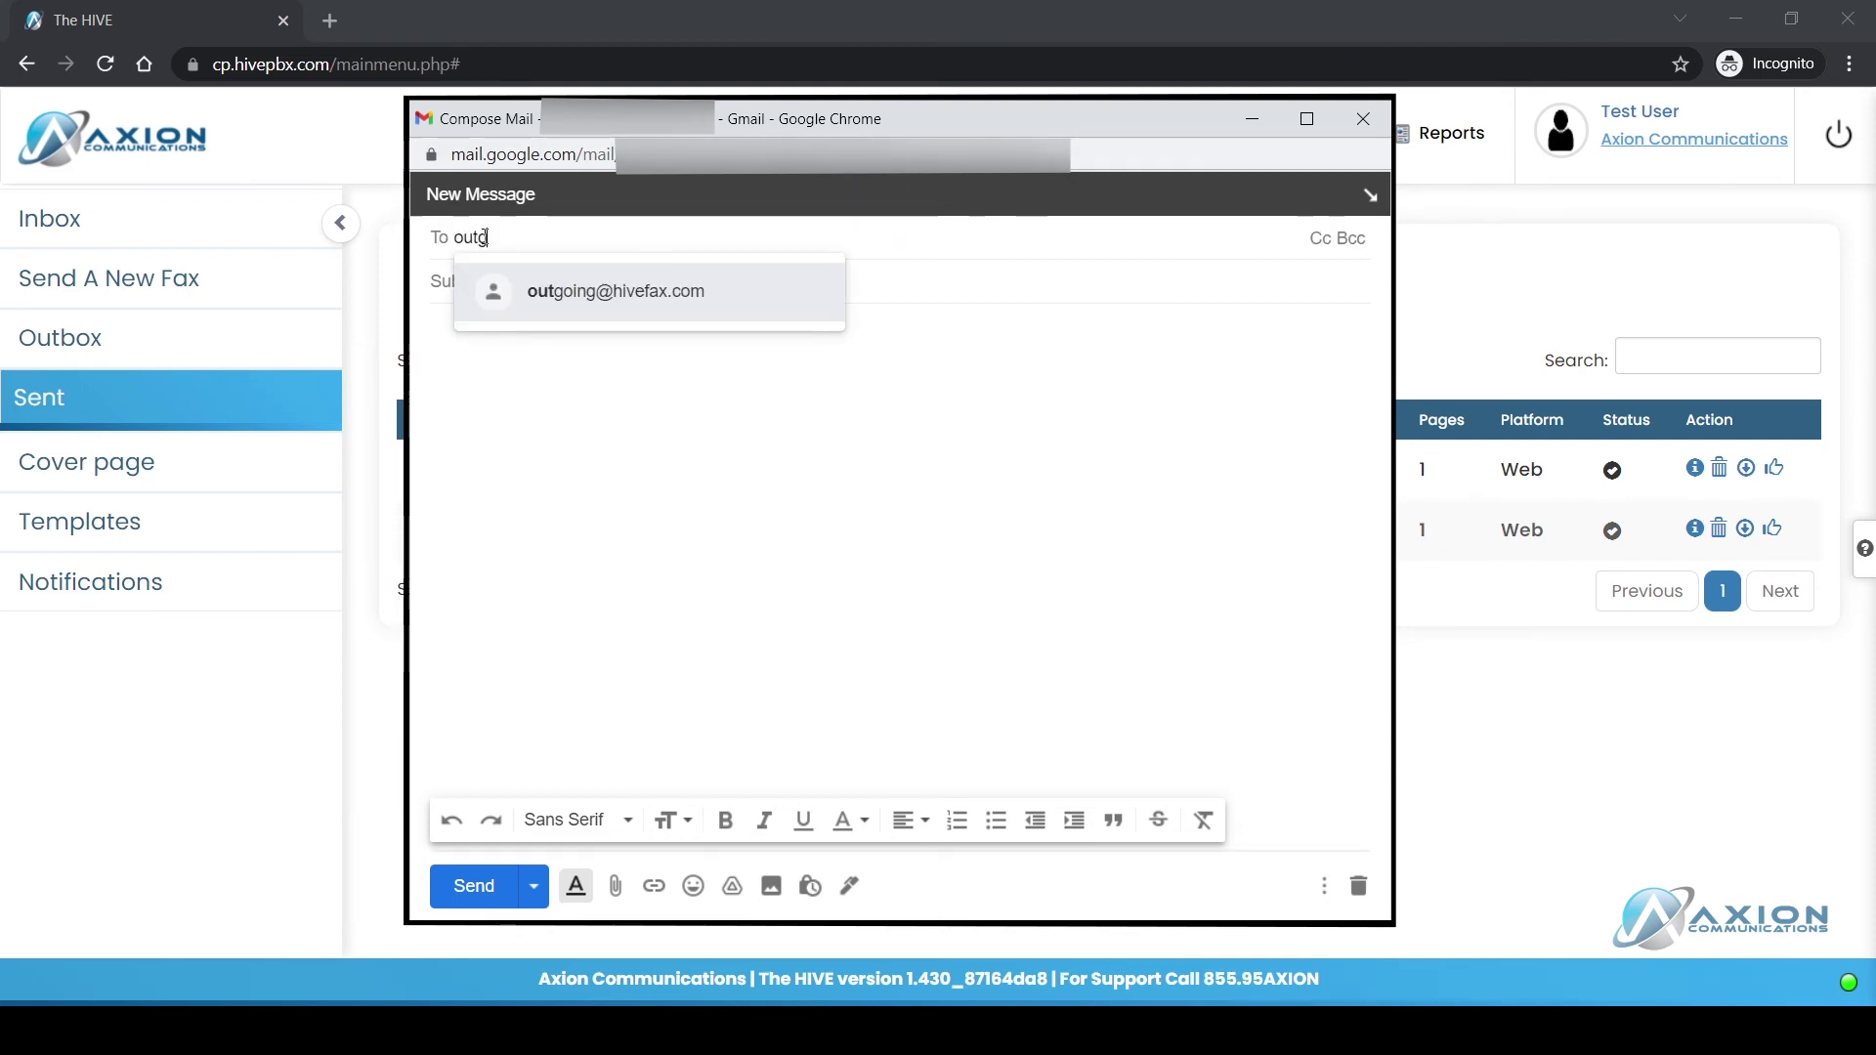
left_click(526, 282)
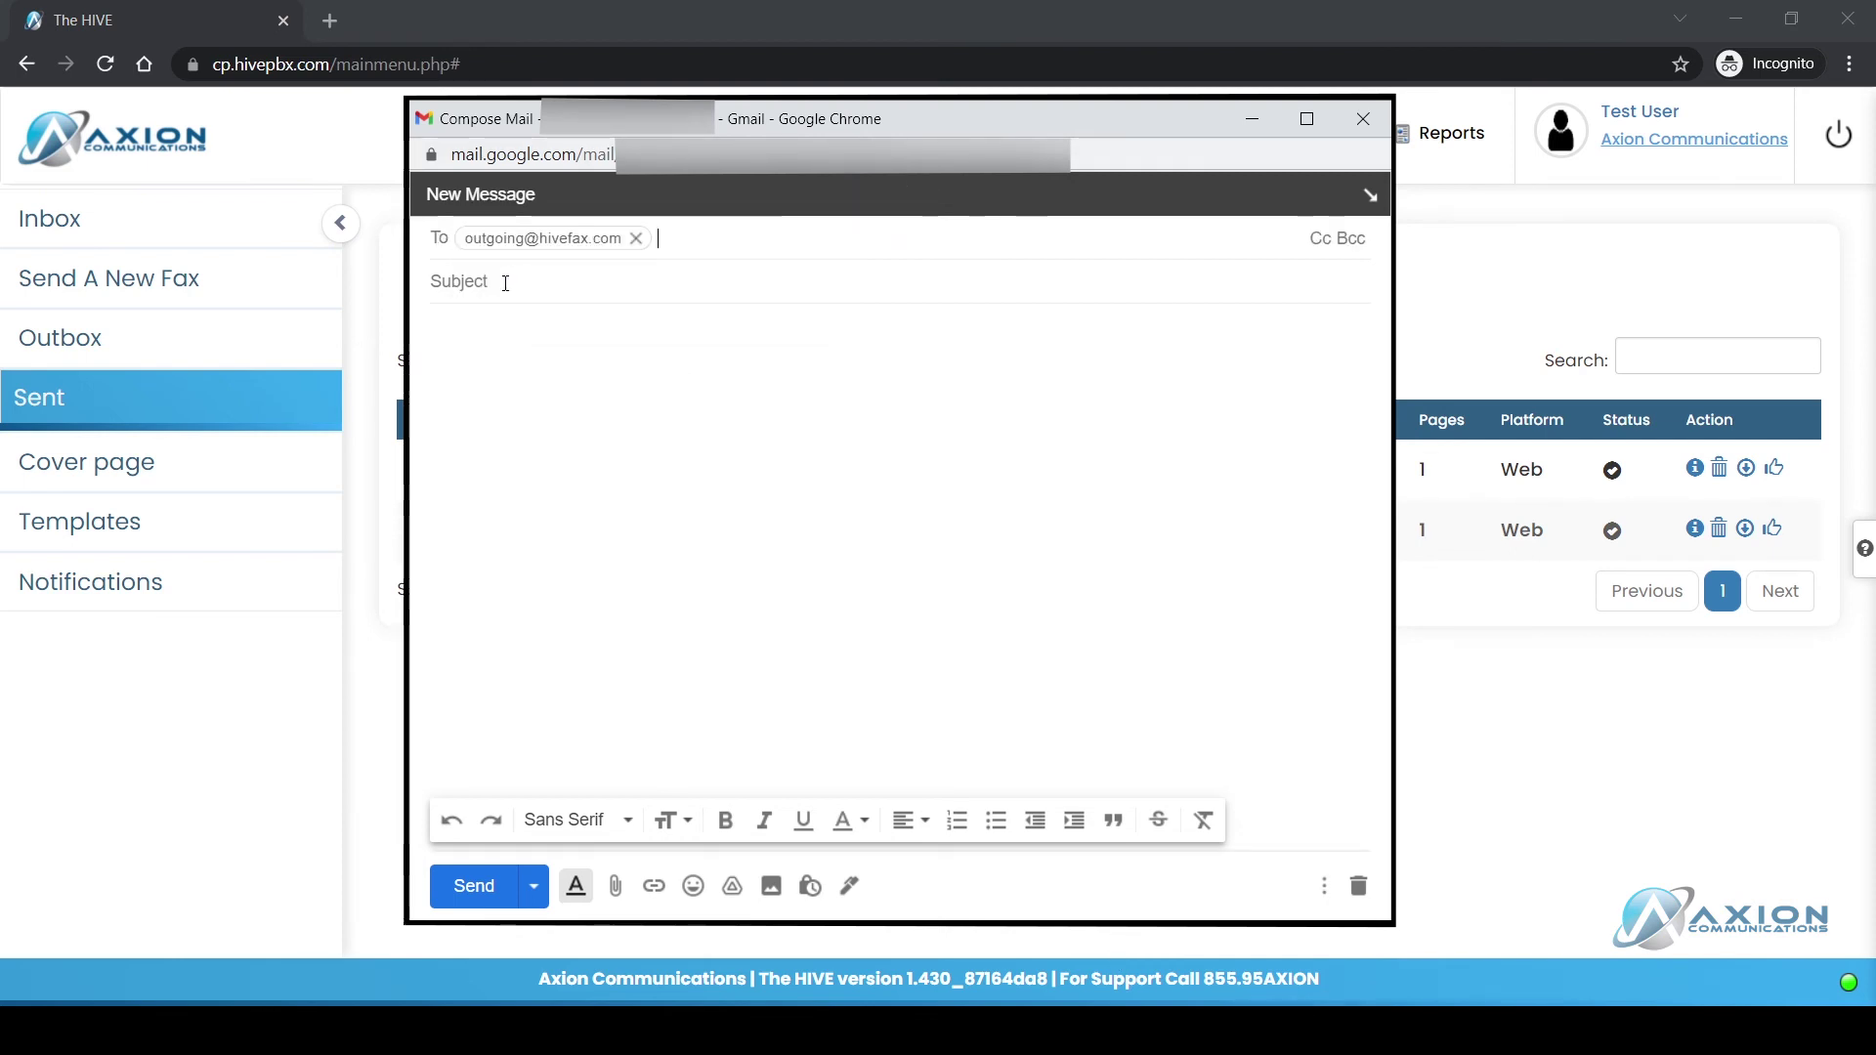
left_click(503, 281)
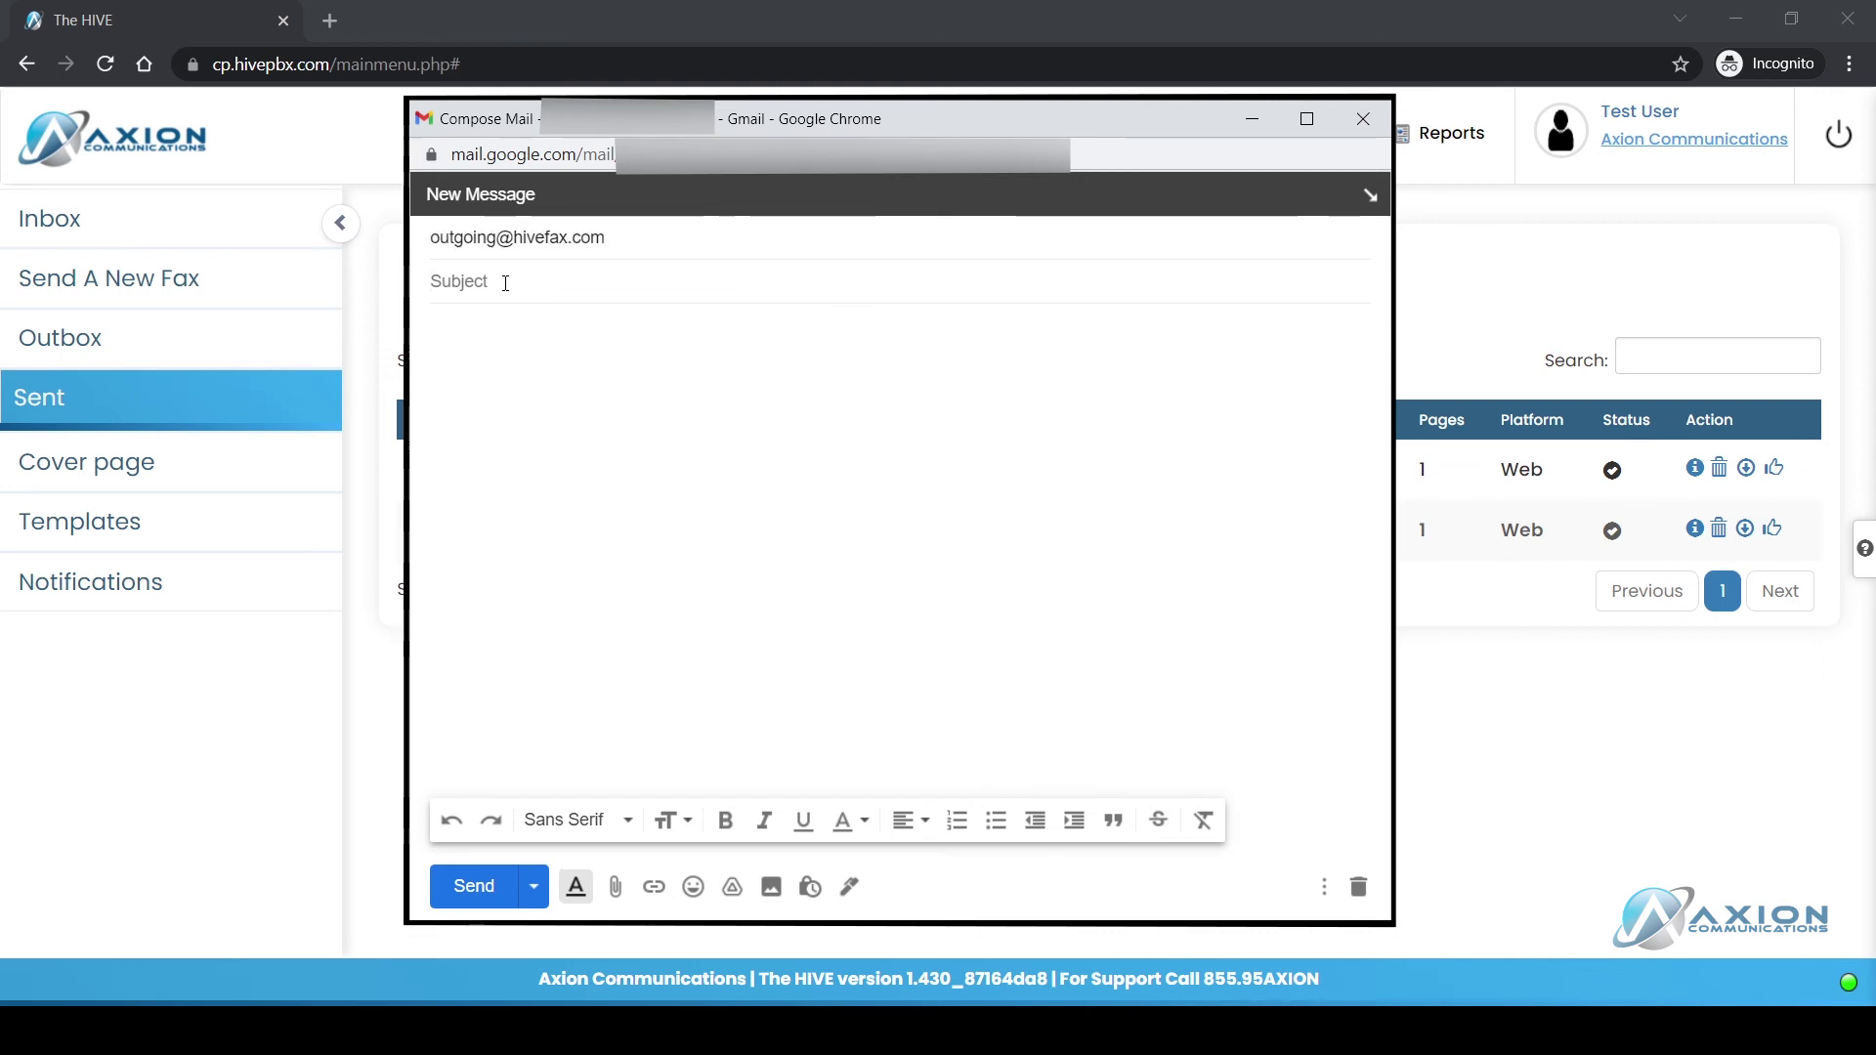
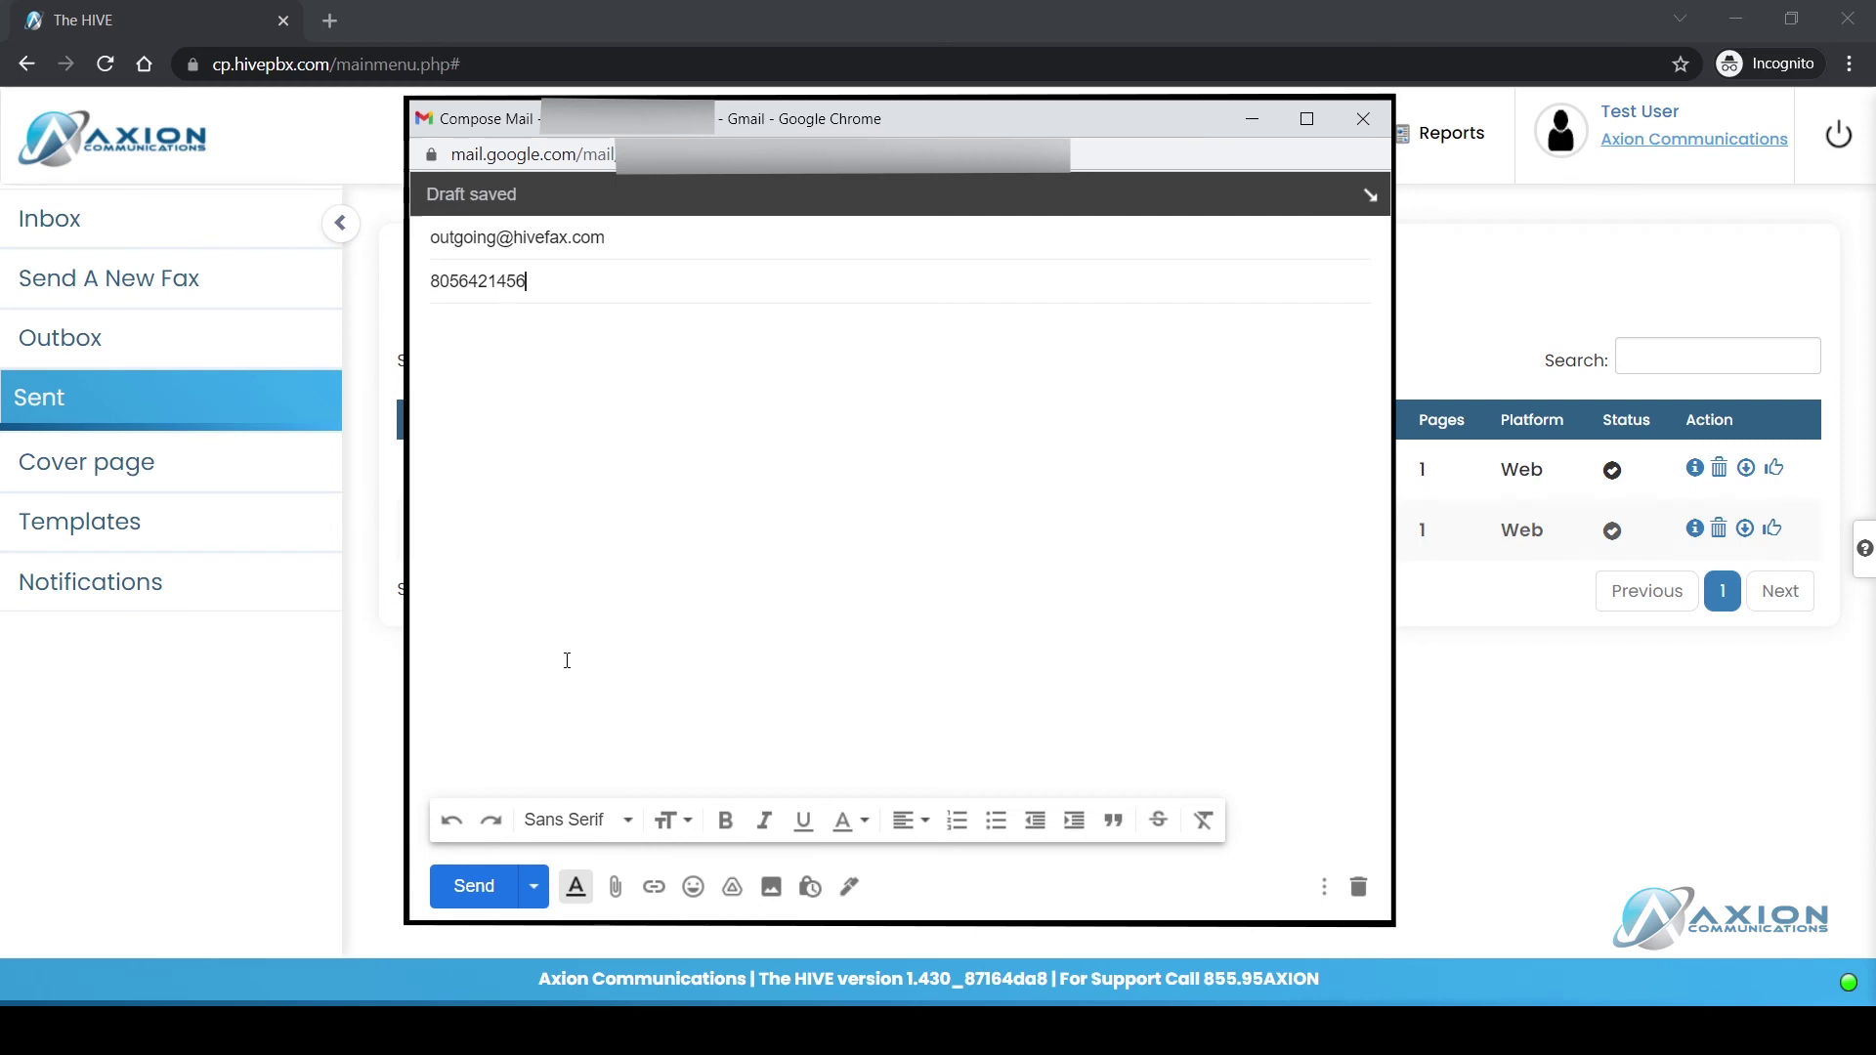
Step: Attach test fax.txt, send the email, and close the compose window
left_click(615, 888)
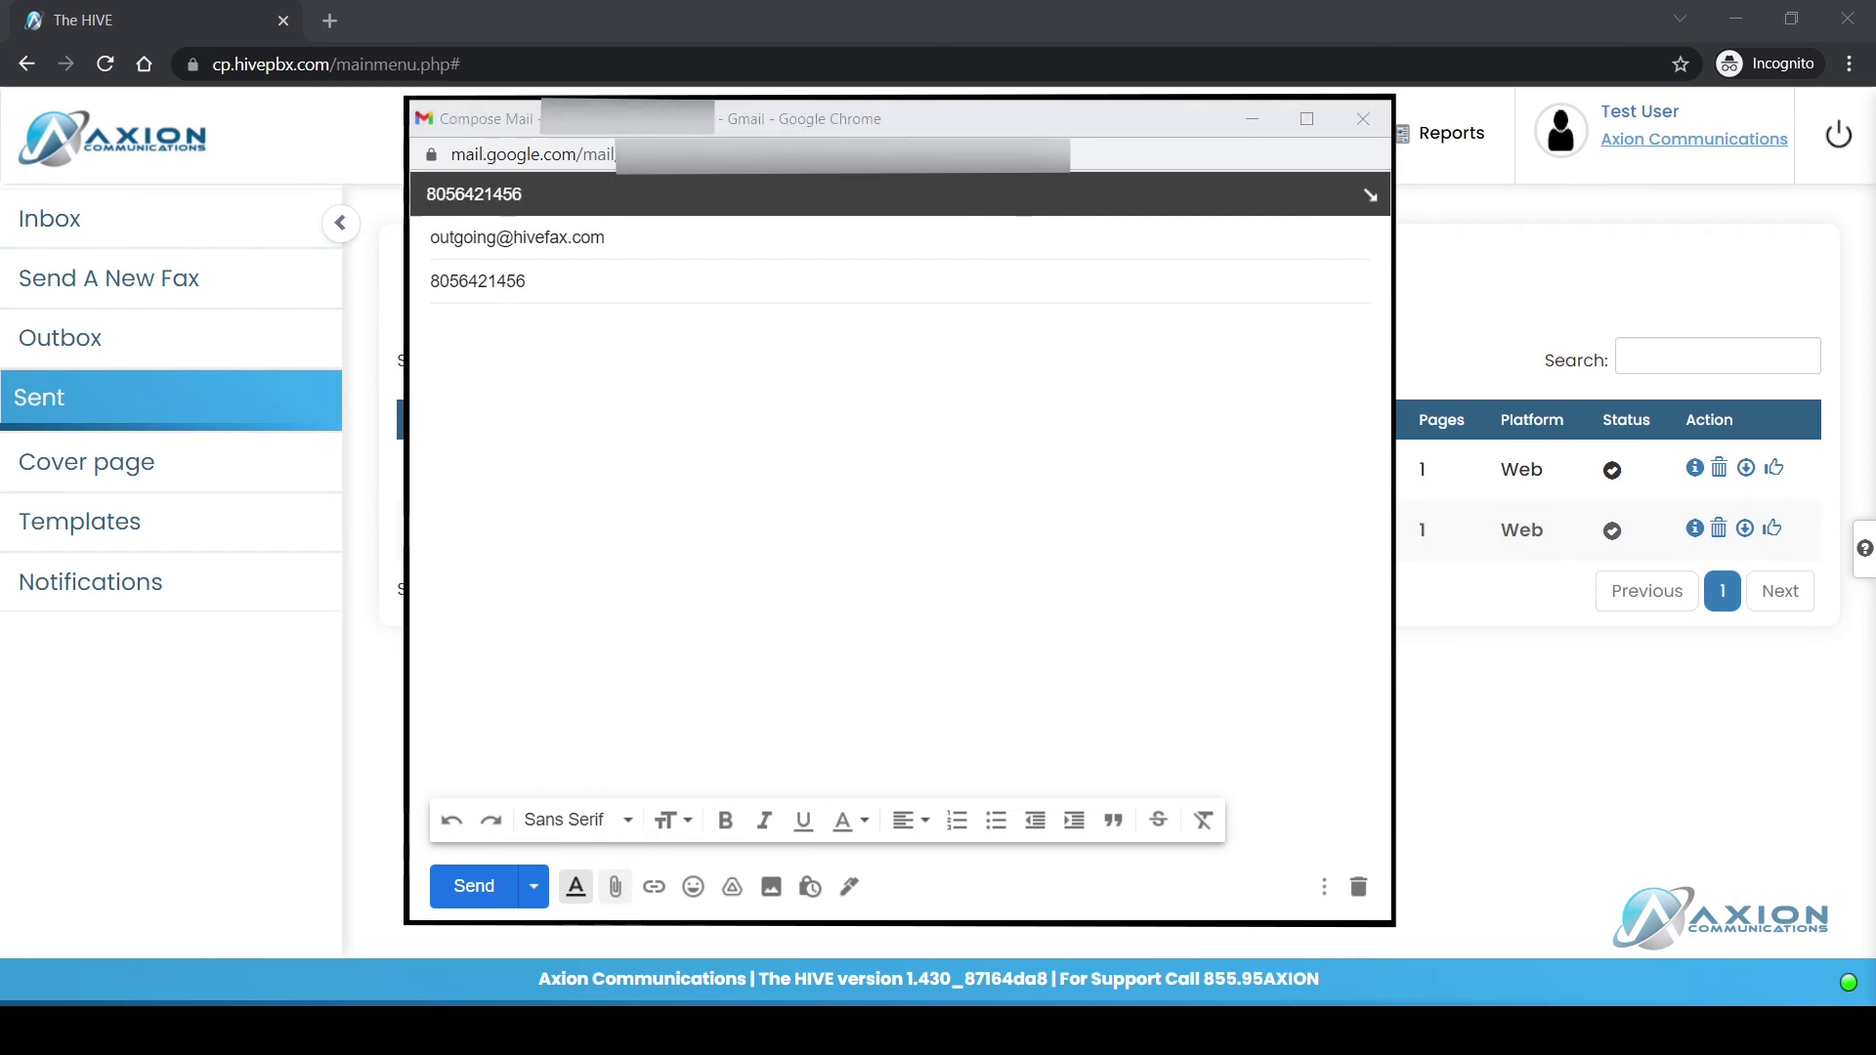
key("Return")
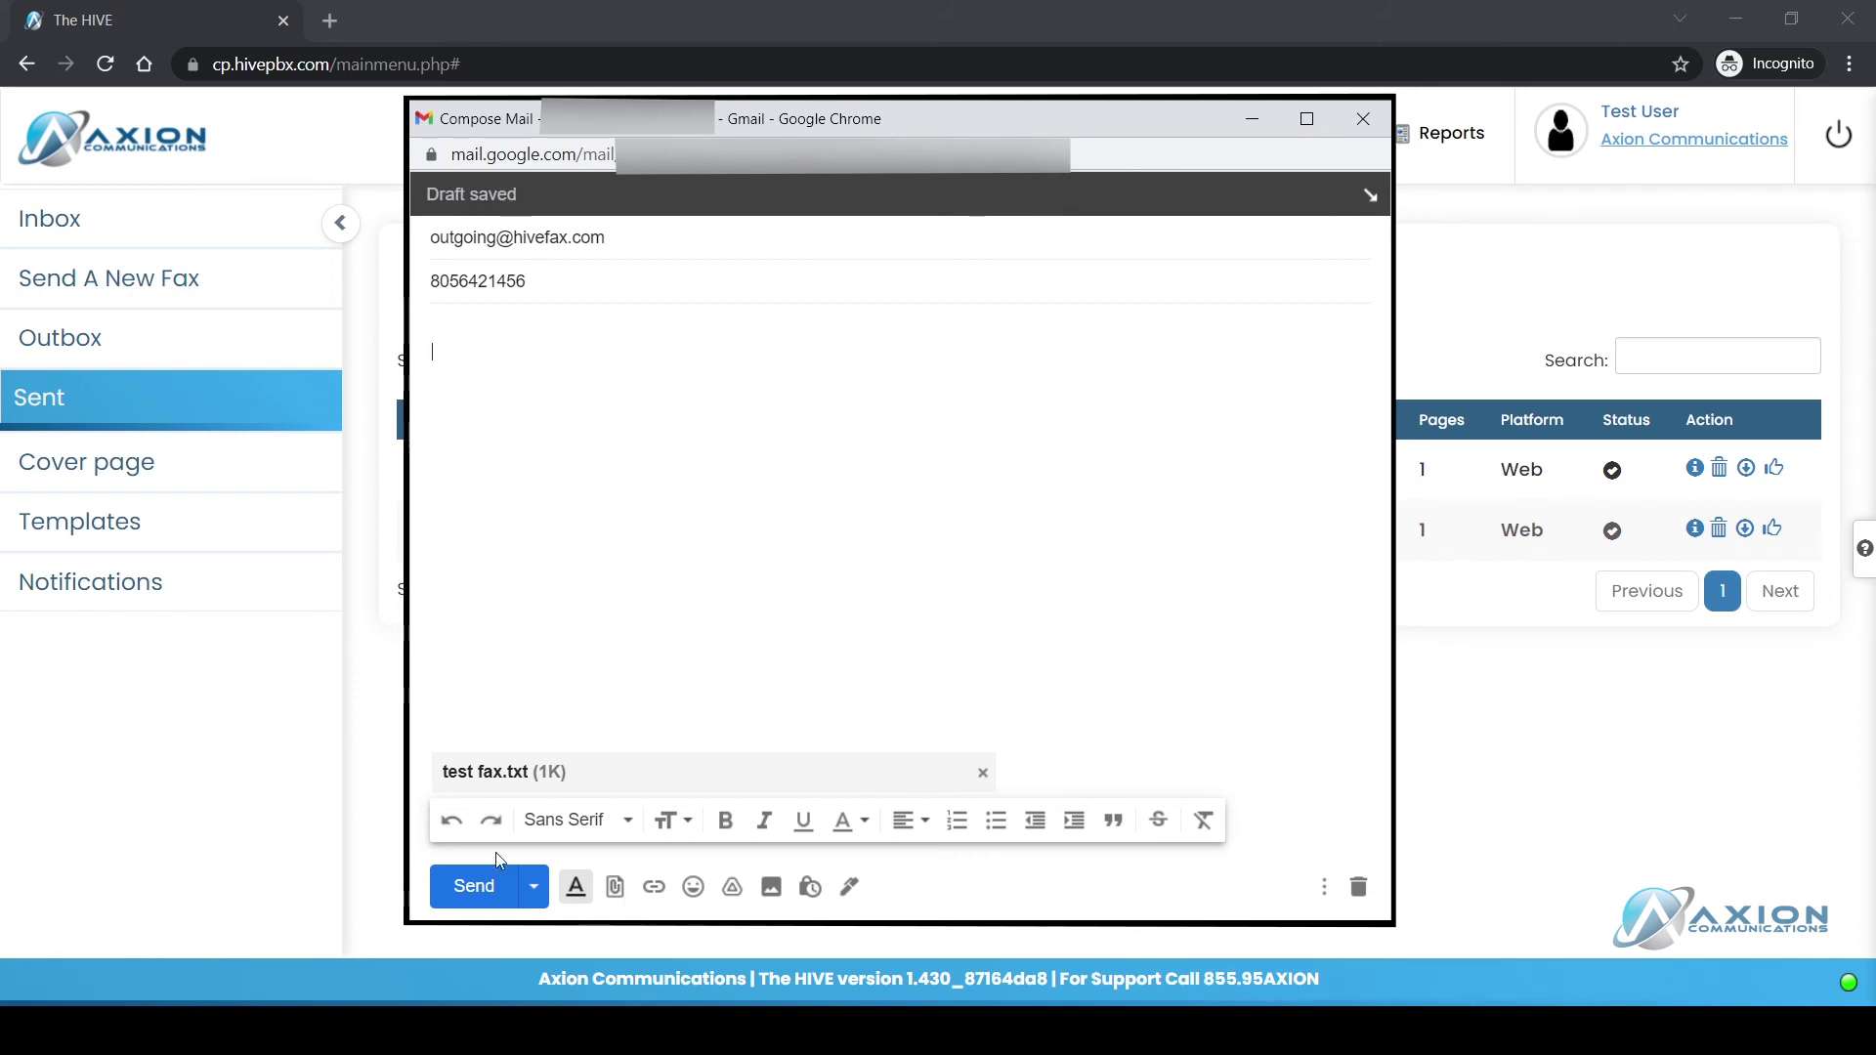
left_click(498, 890)
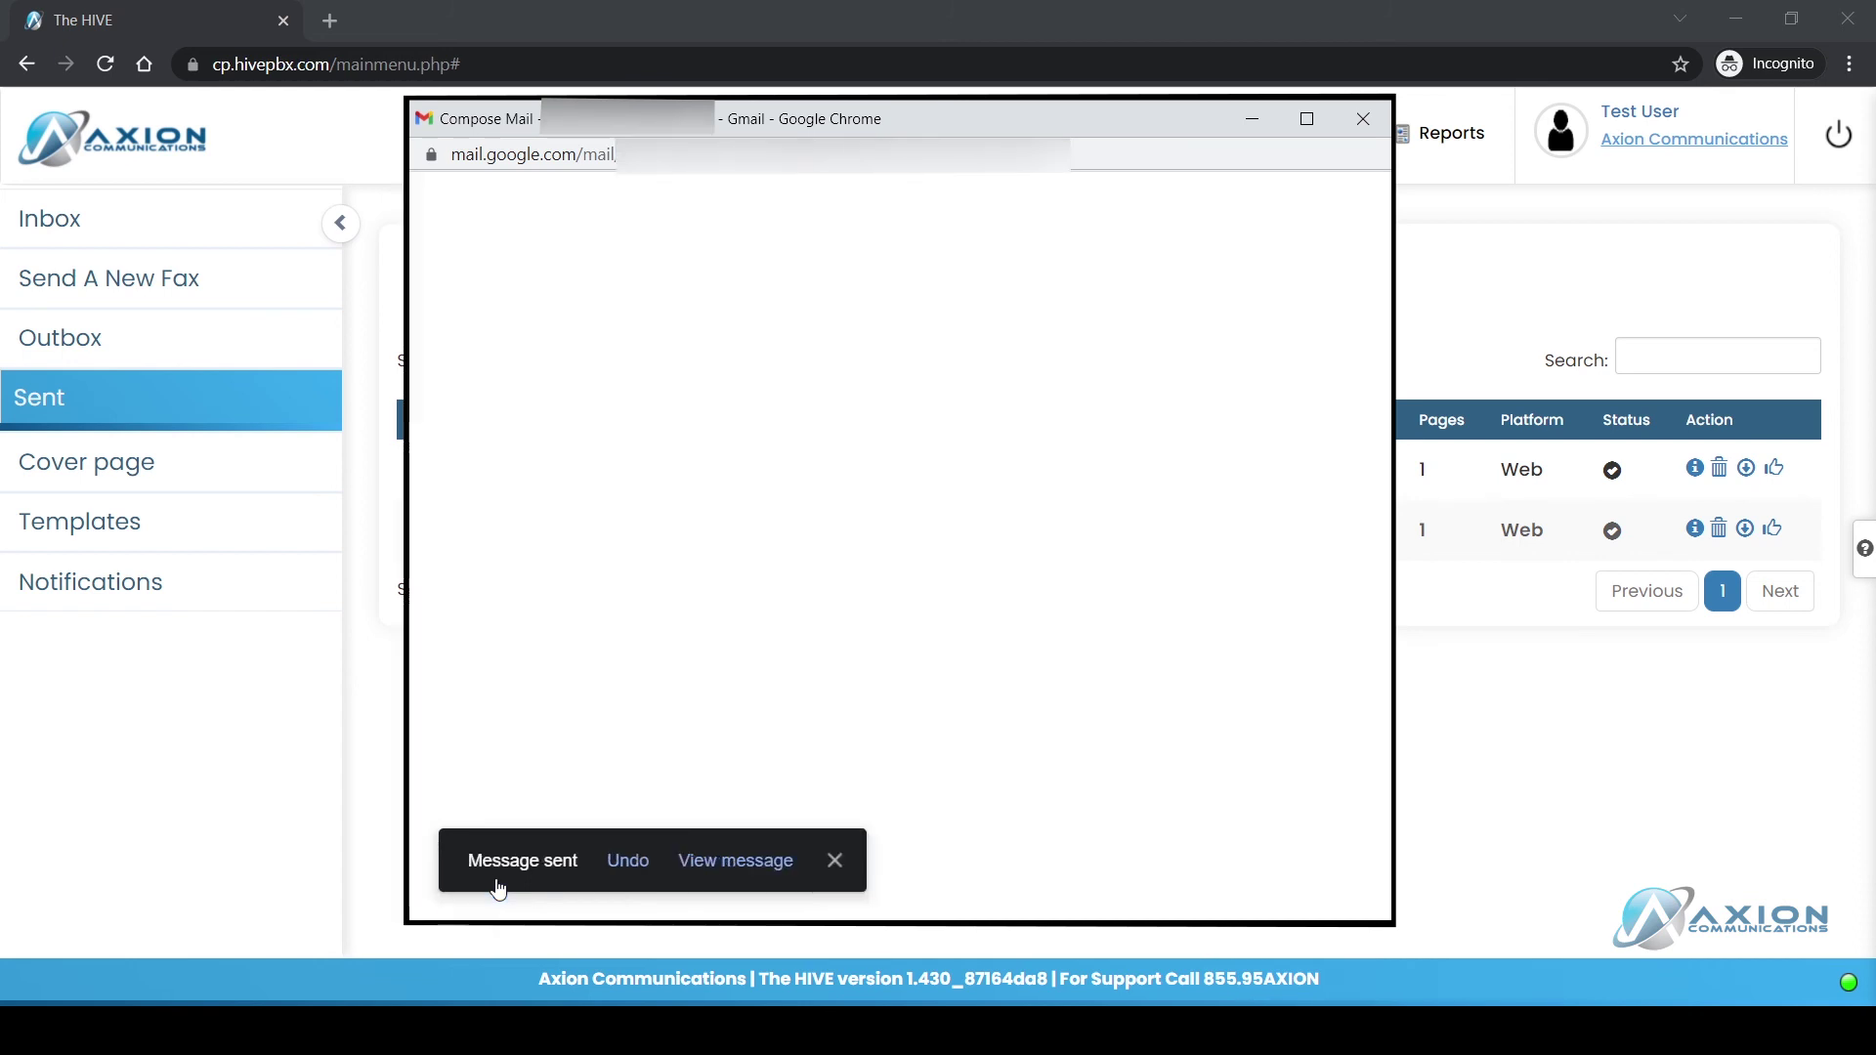
left_click(1364, 120)
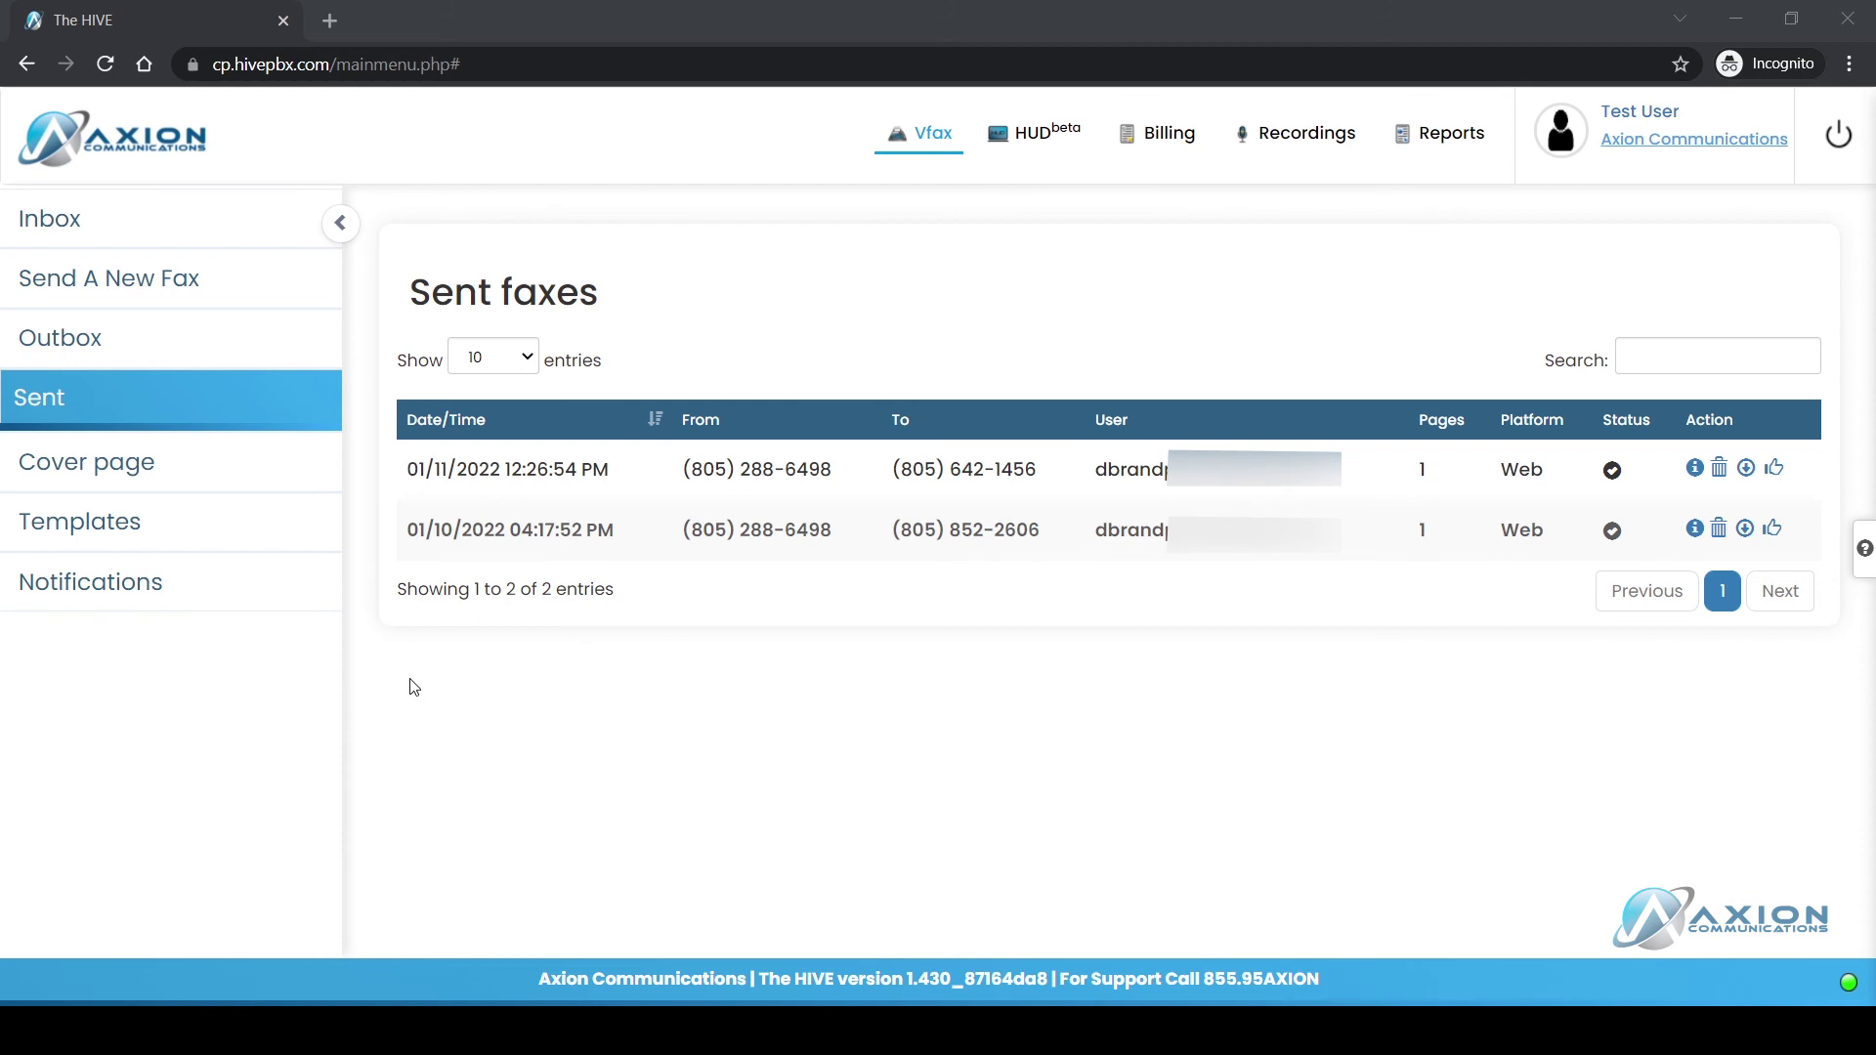
Step: Check the Outbox, return to Sent, and open the emailed fax's fax_report PDF showing Transmission OK
left_click(133, 337)
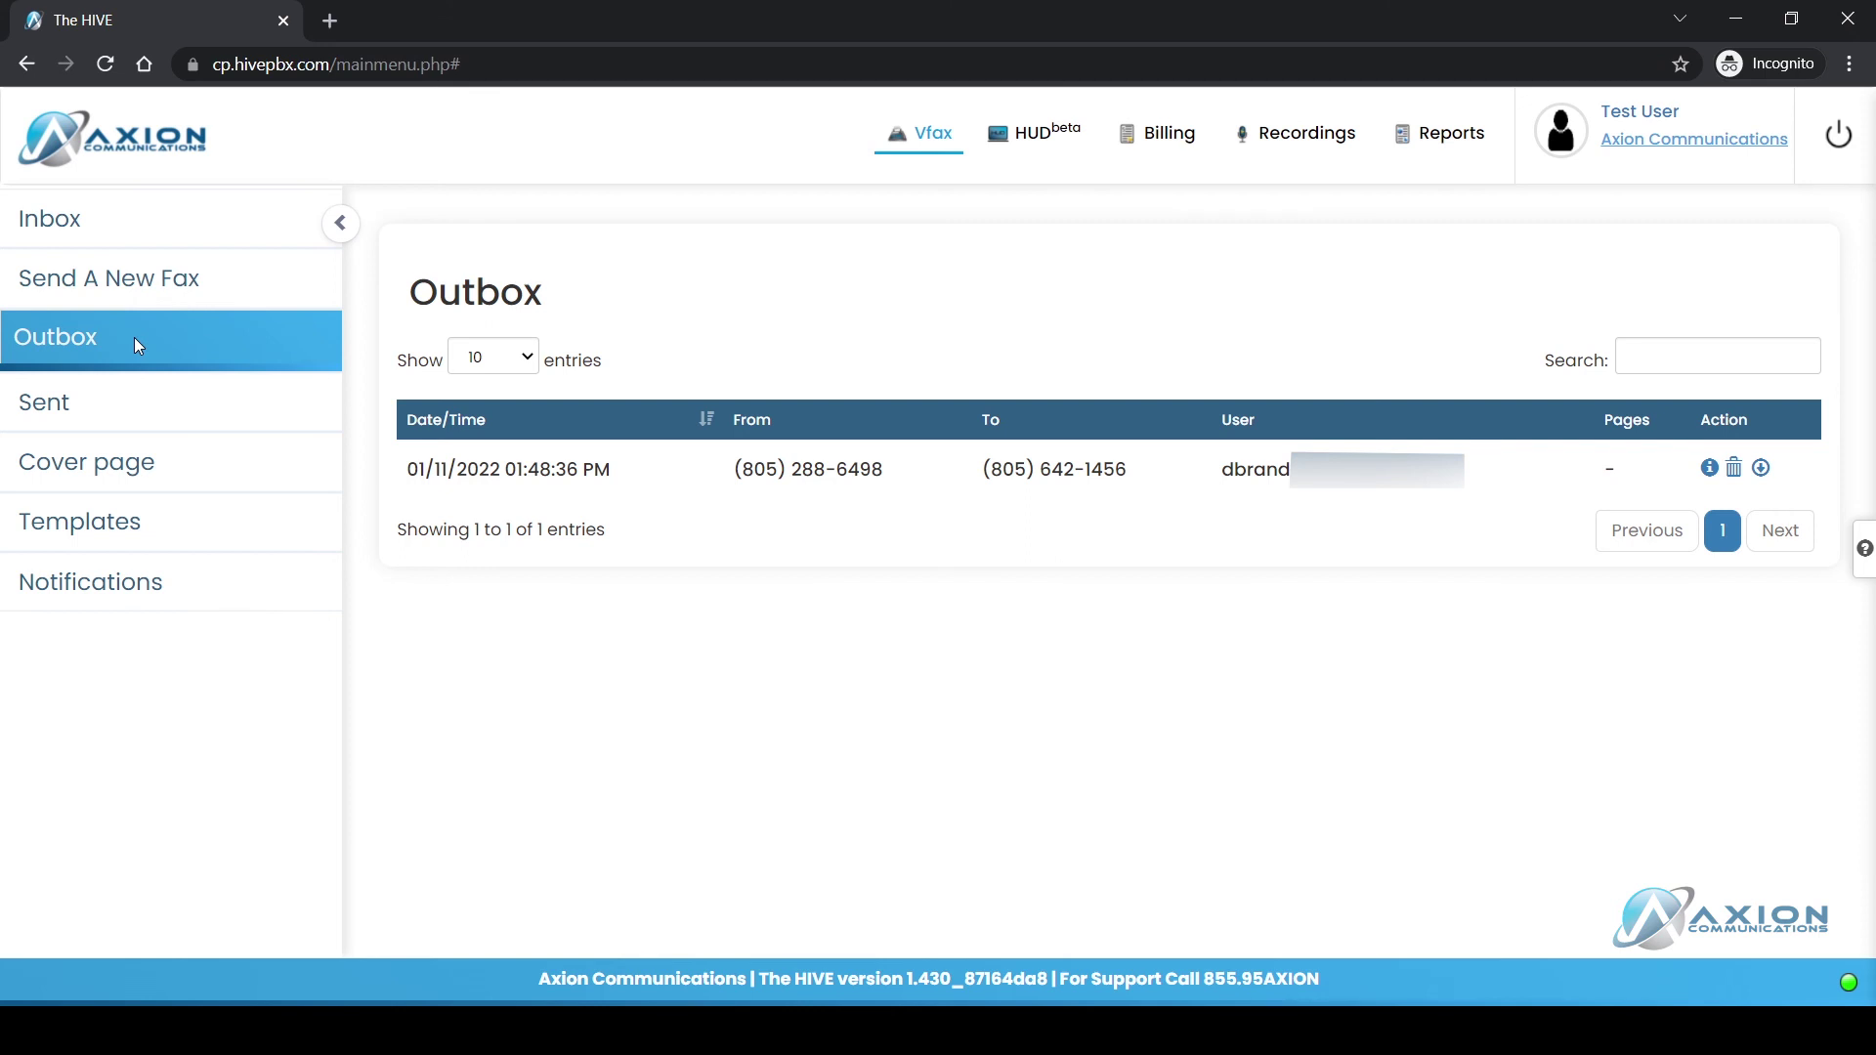
left_click(178, 396)
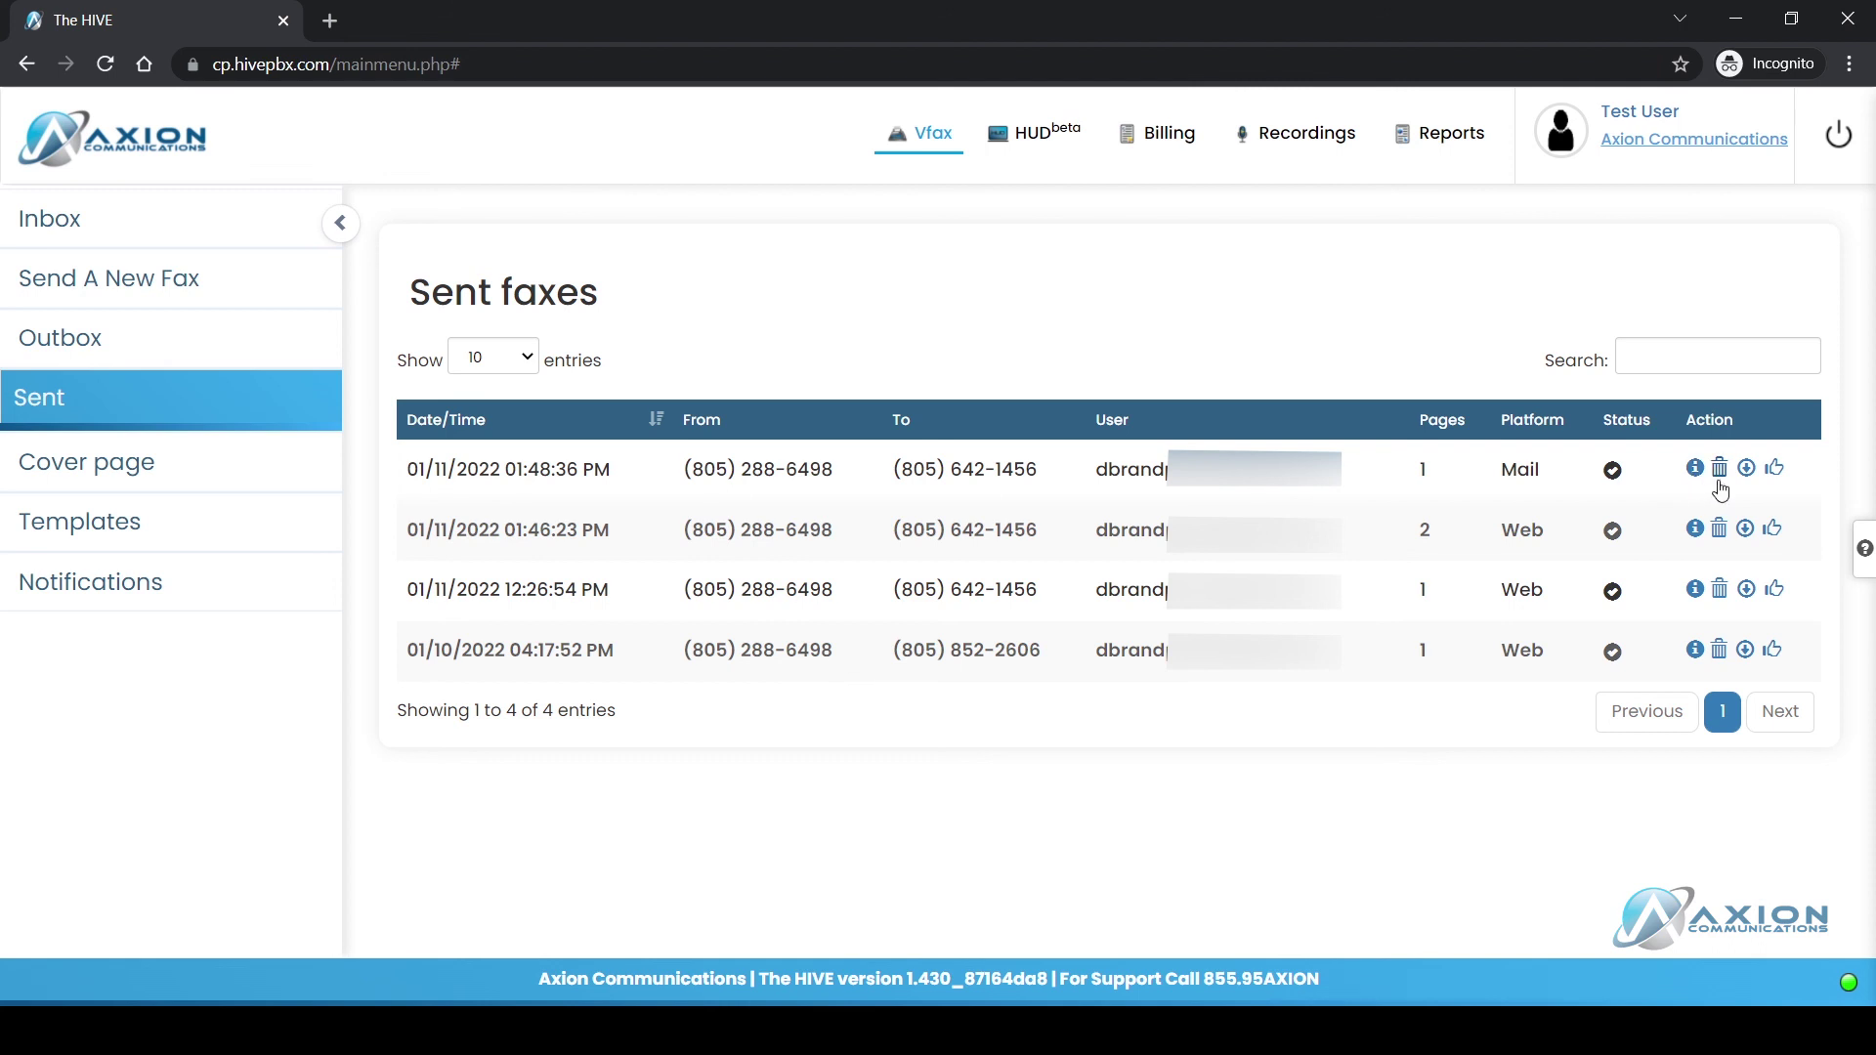
left_click(1777, 475)
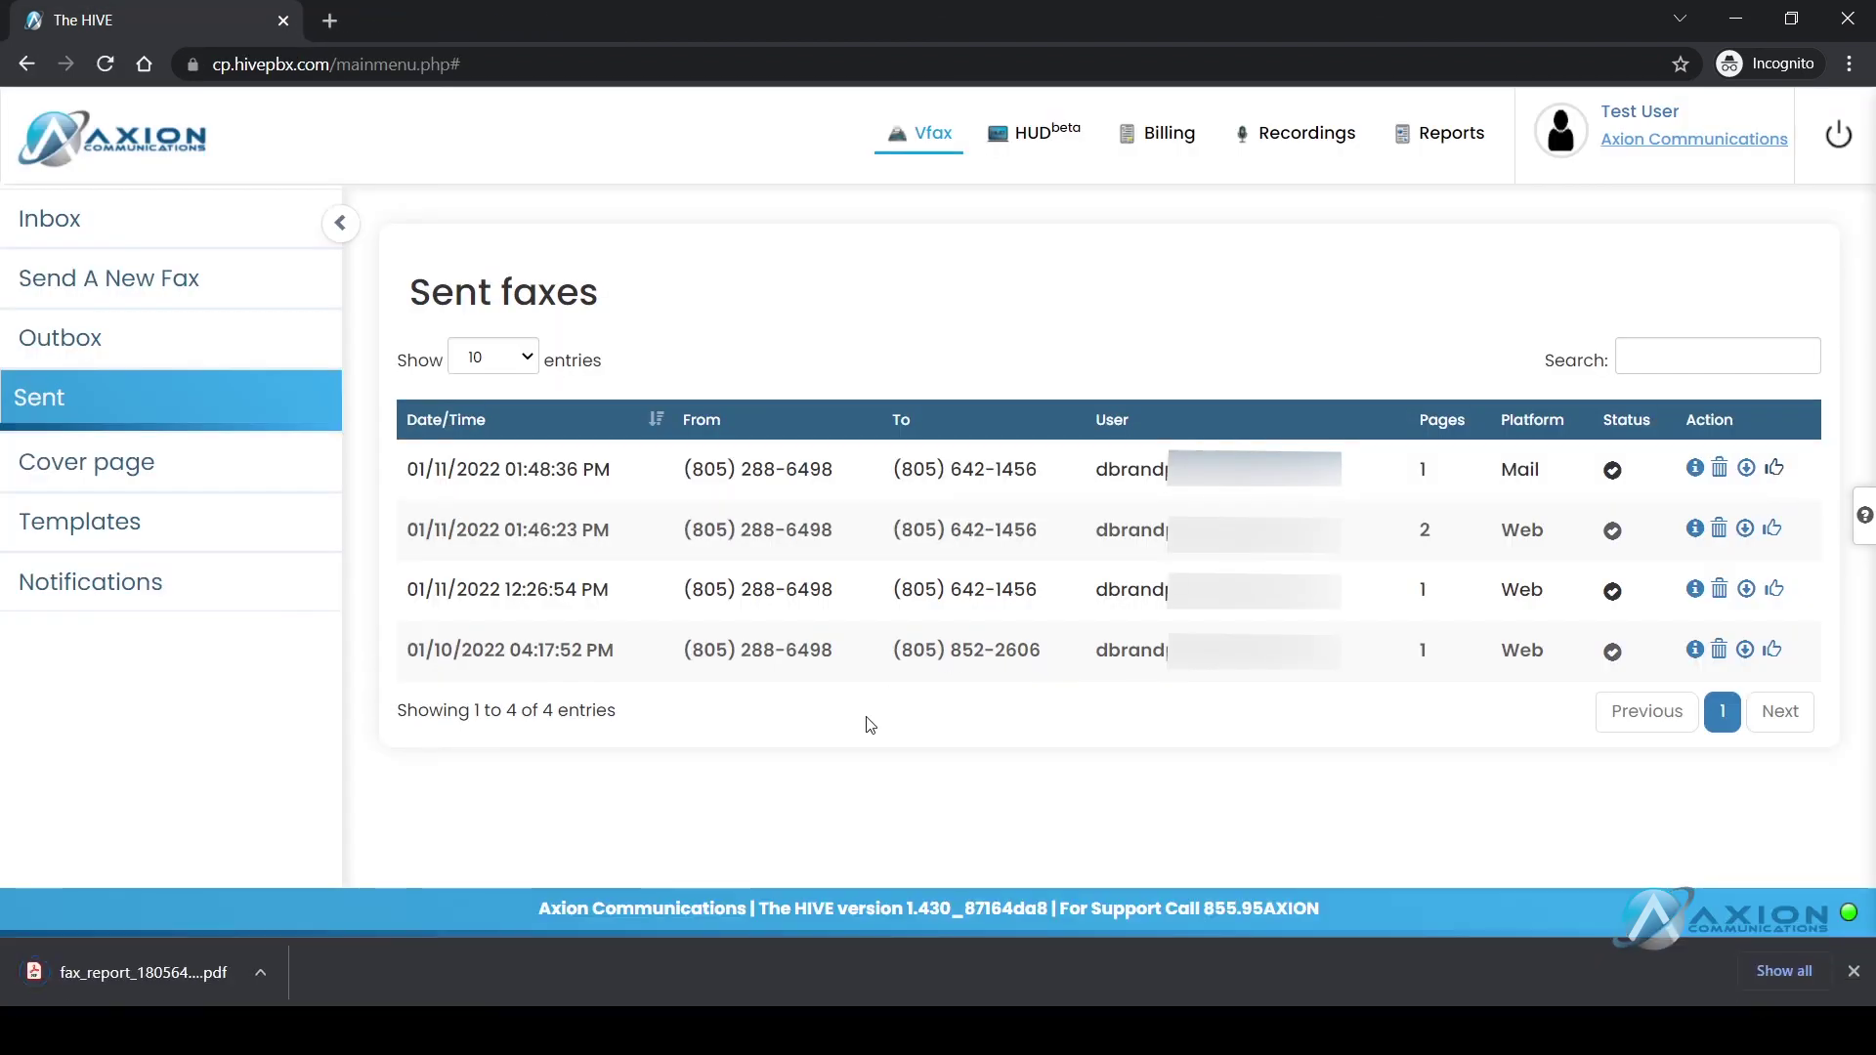
left_click(103, 982)
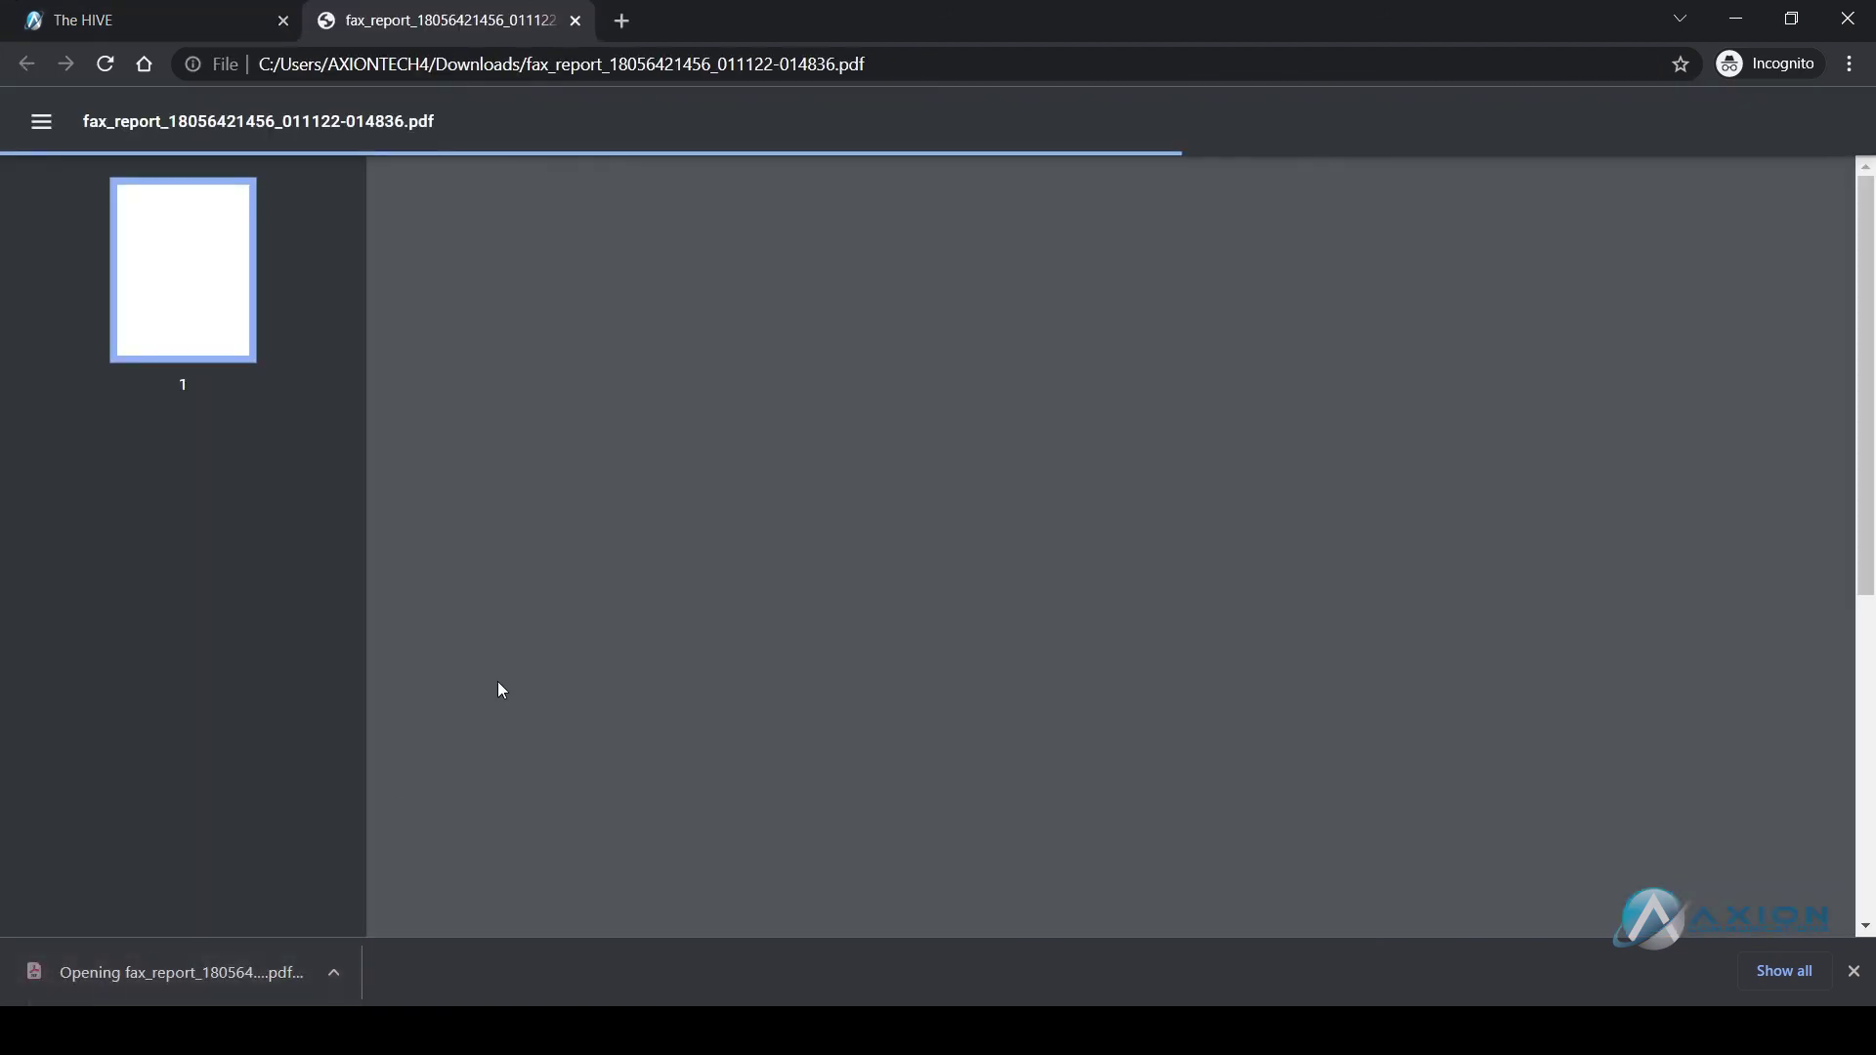